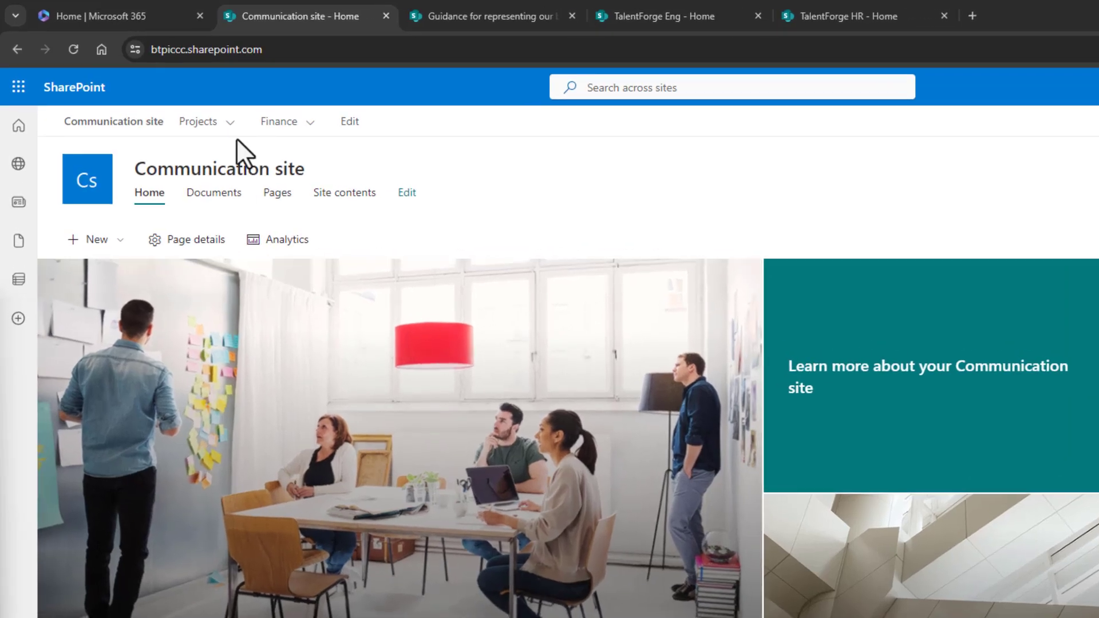
- Browse the Projects and Finance hub links, then open the Blue Tree Project site
left_click(230, 123)
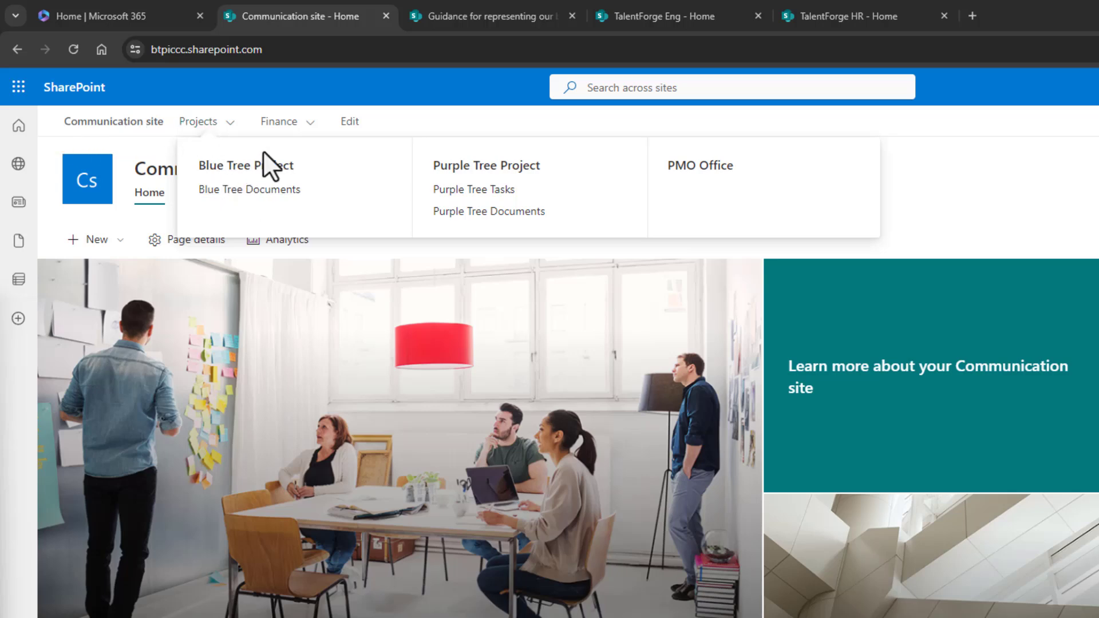
left_click(309, 123)
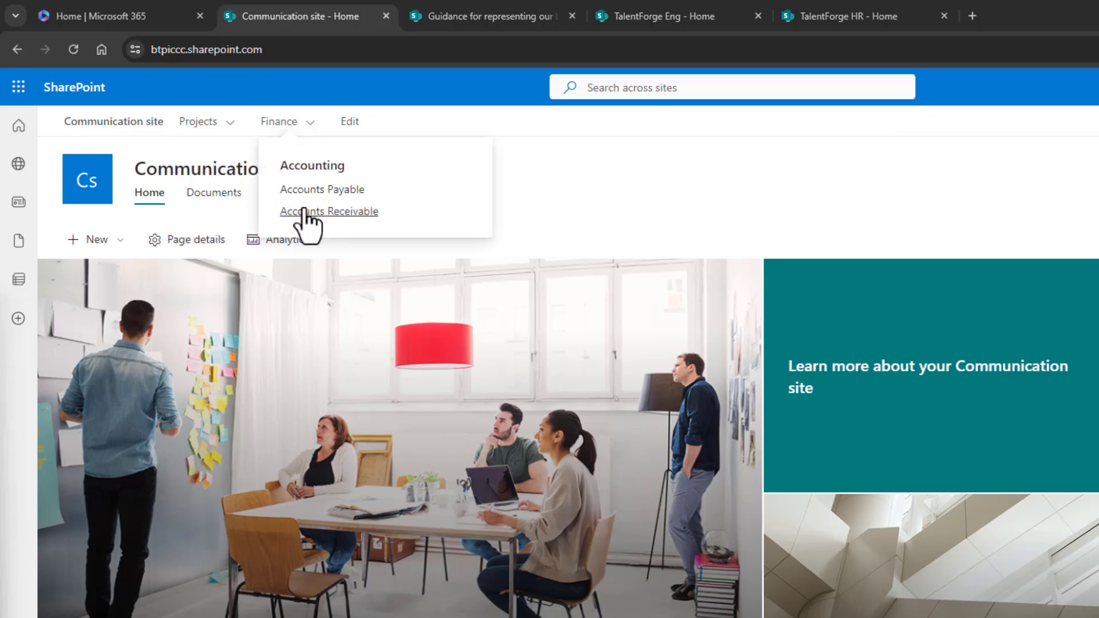
left_click(221, 127)
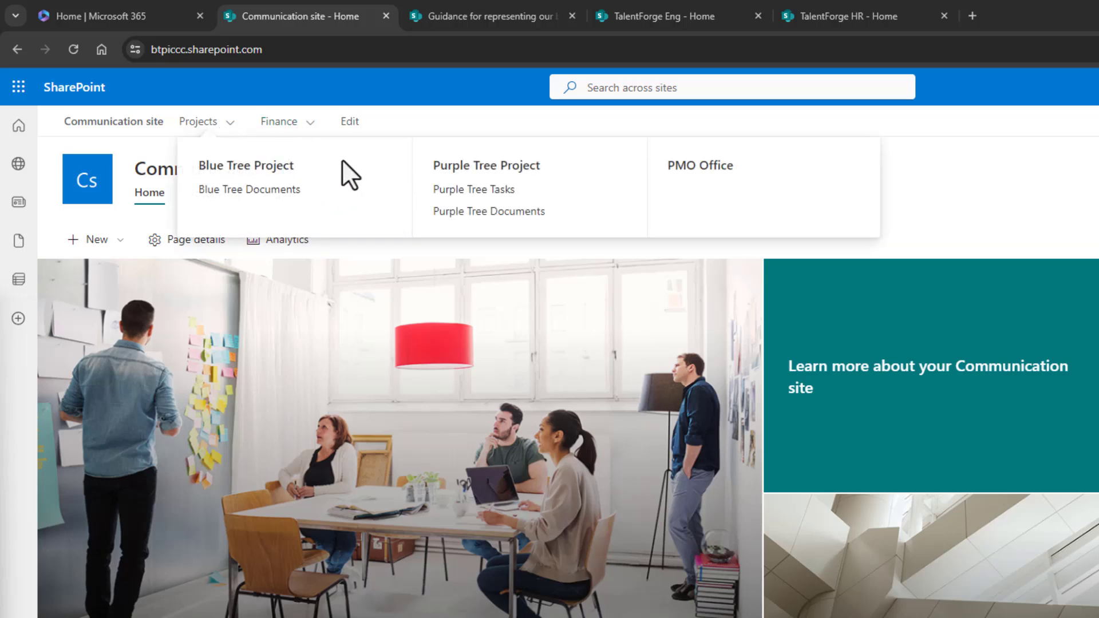
left_click(254, 166)
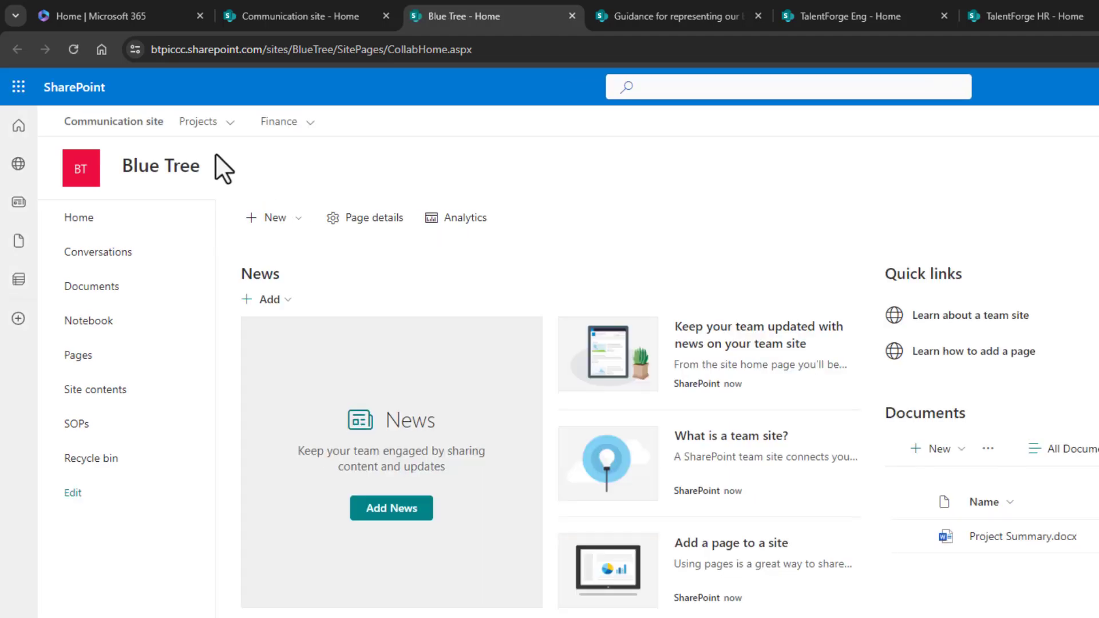
mouse_move(223, 131)
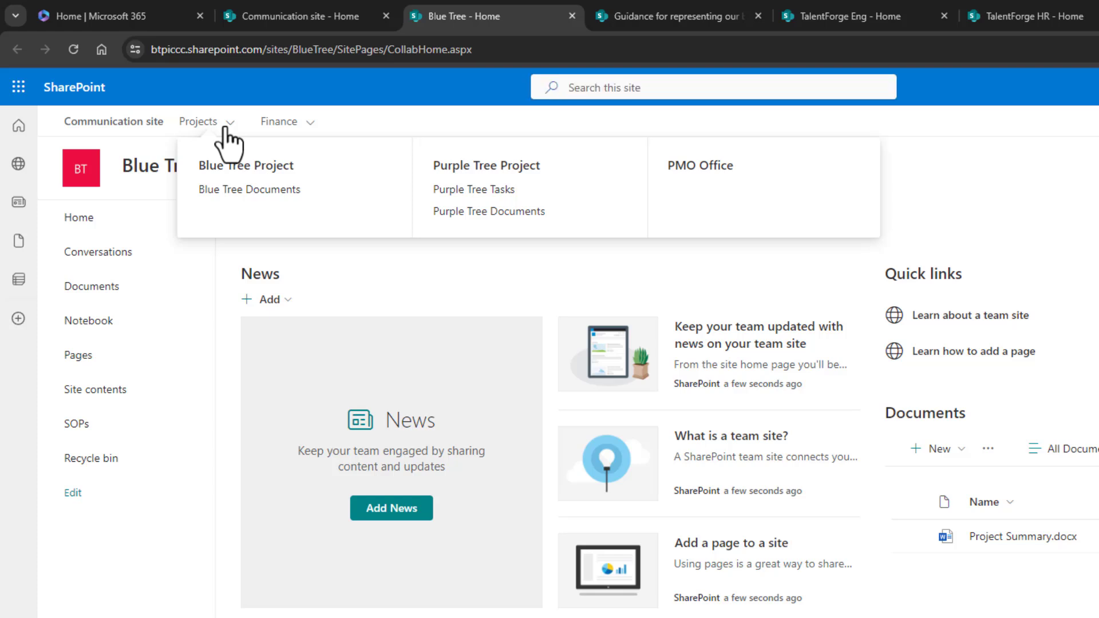
mouse_move(302, 130)
left_click(138, 129)
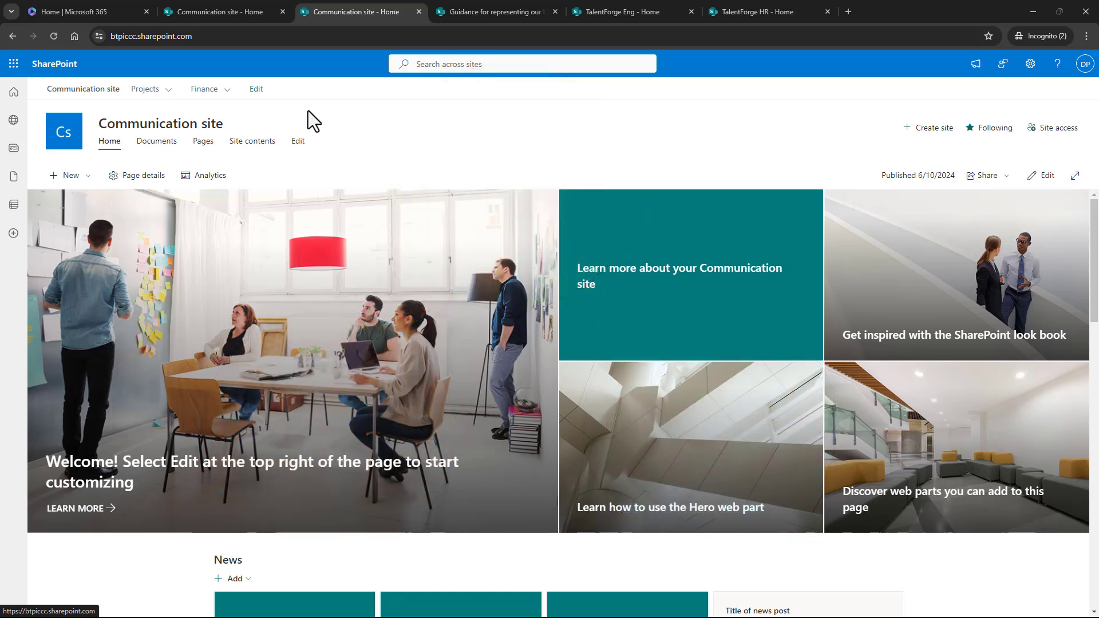
left_click(163, 91)
- Go from the app launcher to the admin center's Active sites and scroll to the TalentForge sites
left_click(13, 63)
left_click(92, 234)
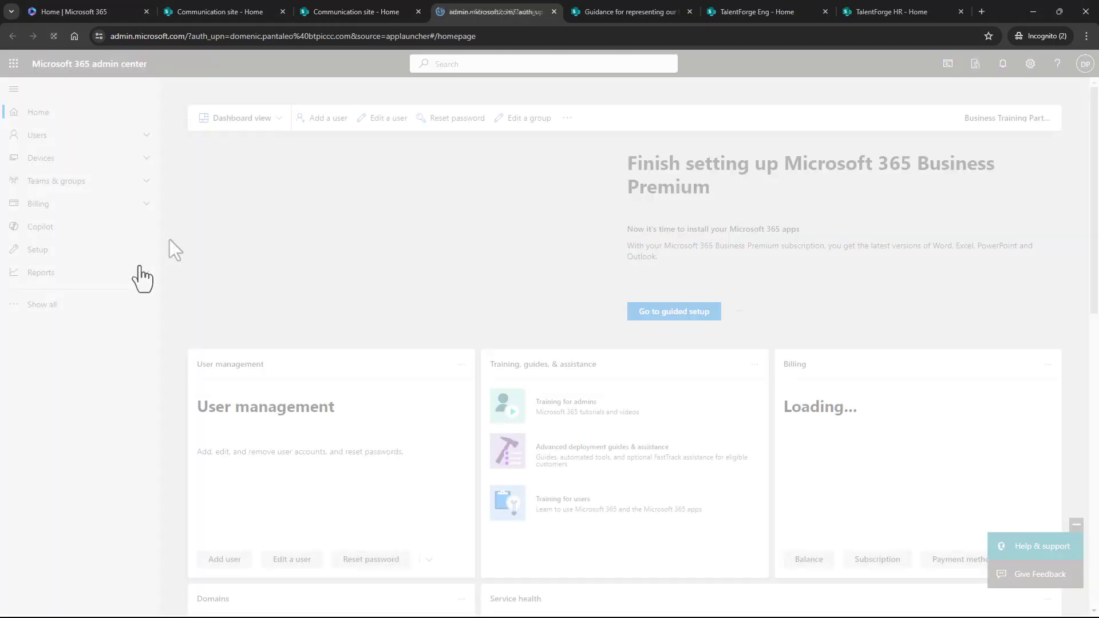
scroll(86, 509, "down", 1)
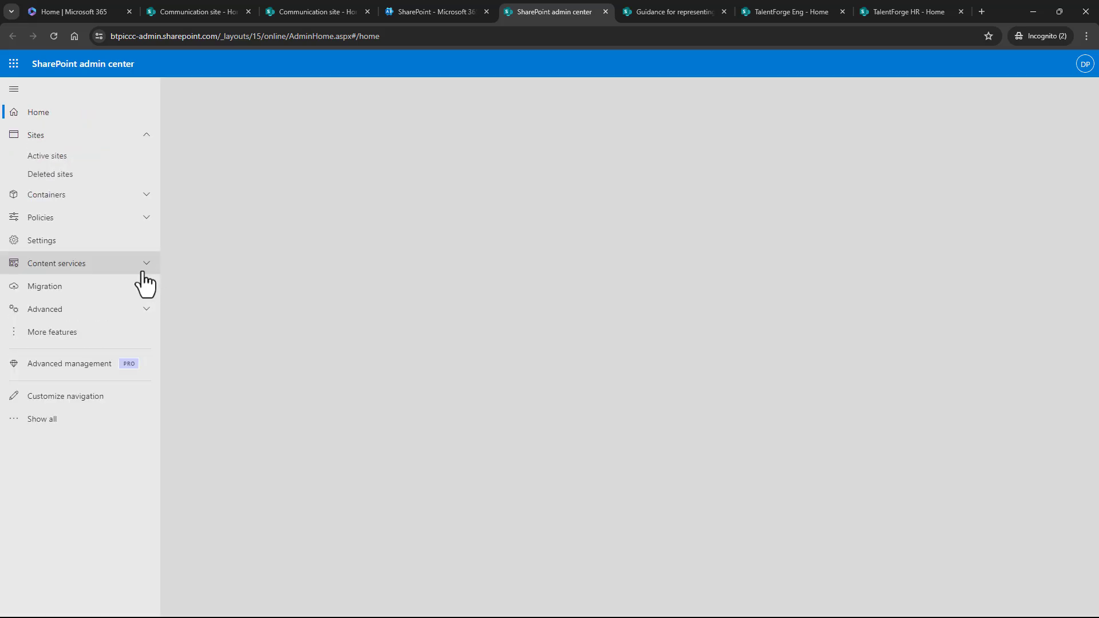
left_click(72, 159)
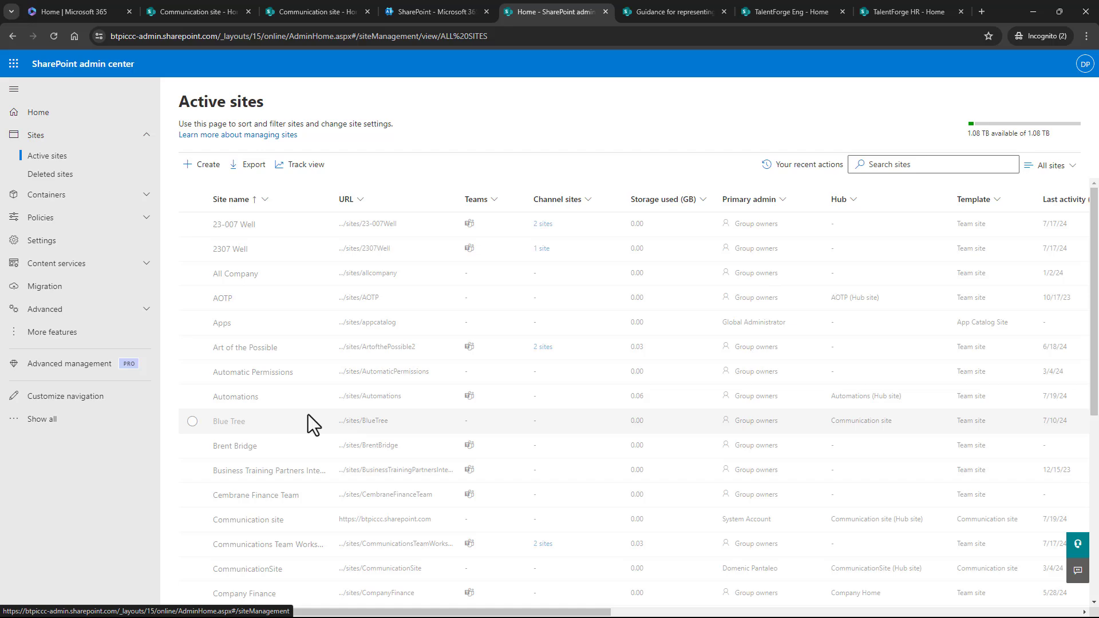
scroll(308, 415, "down", 12)
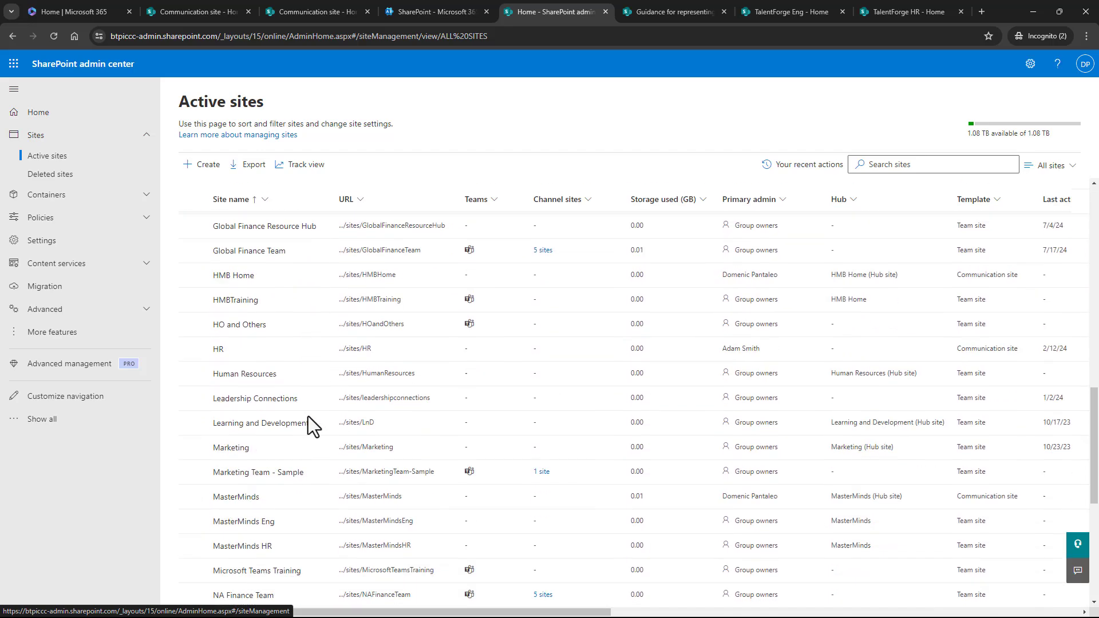
scroll(308, 416, "down", 10)
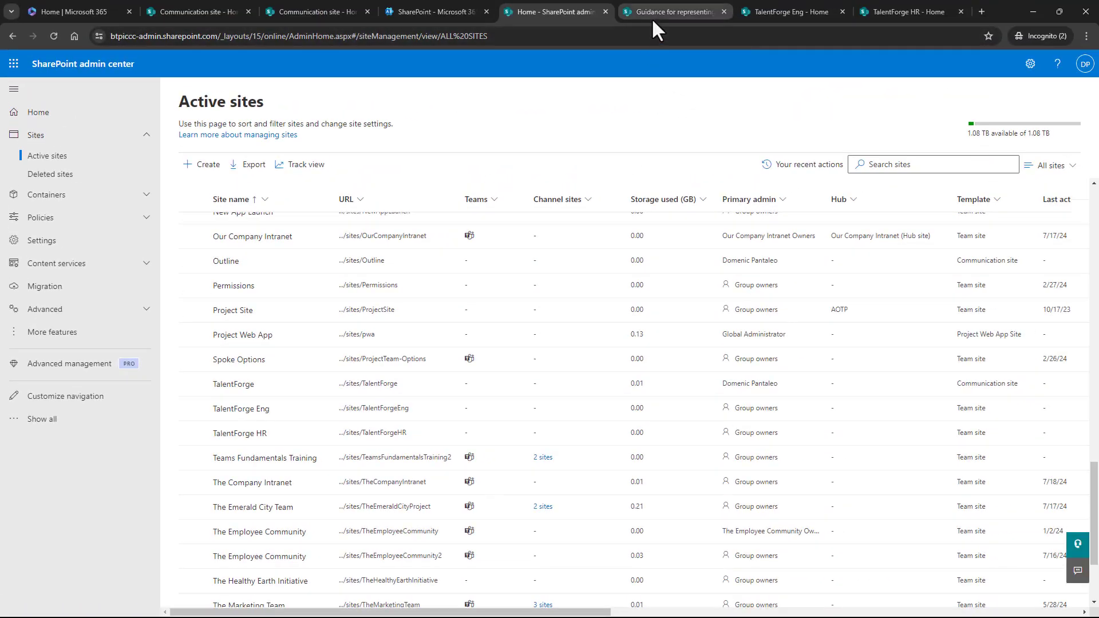
left_click(652, 19)
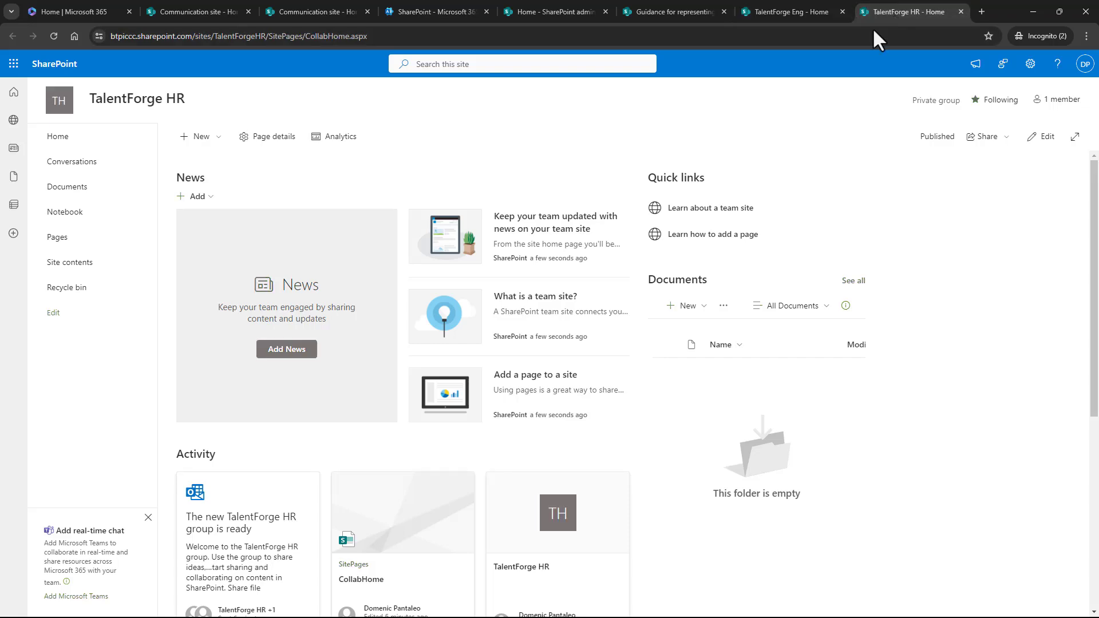
left_click(645, 13)
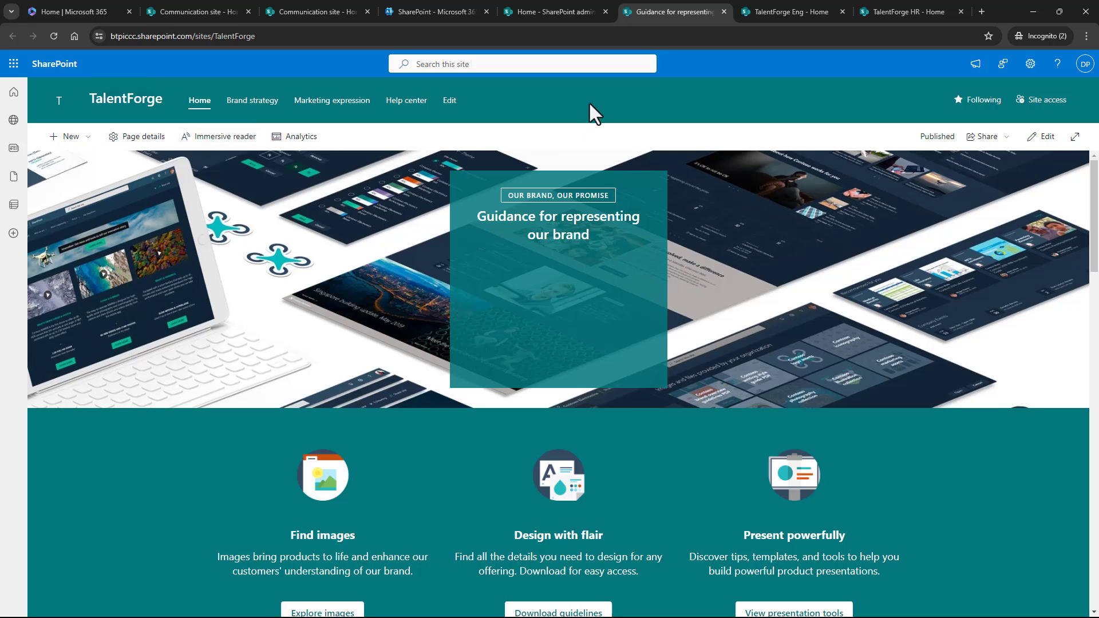
left_click(538, 17)
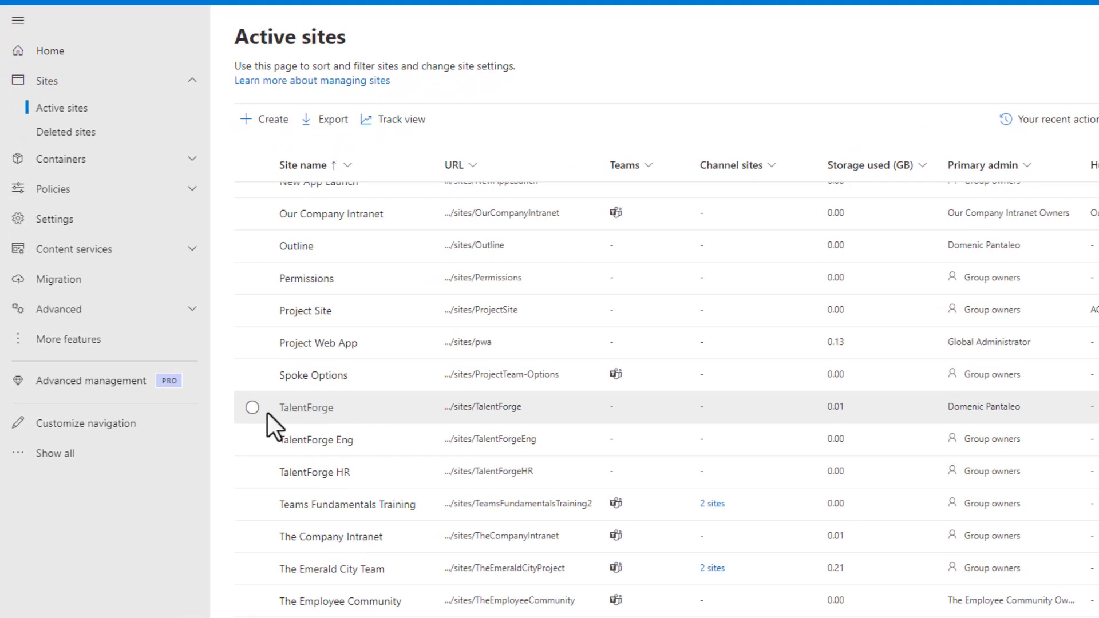
- Register TalentForge as a hub site, allowing one suggested person to associate sites, and save
left_click(253, 407)
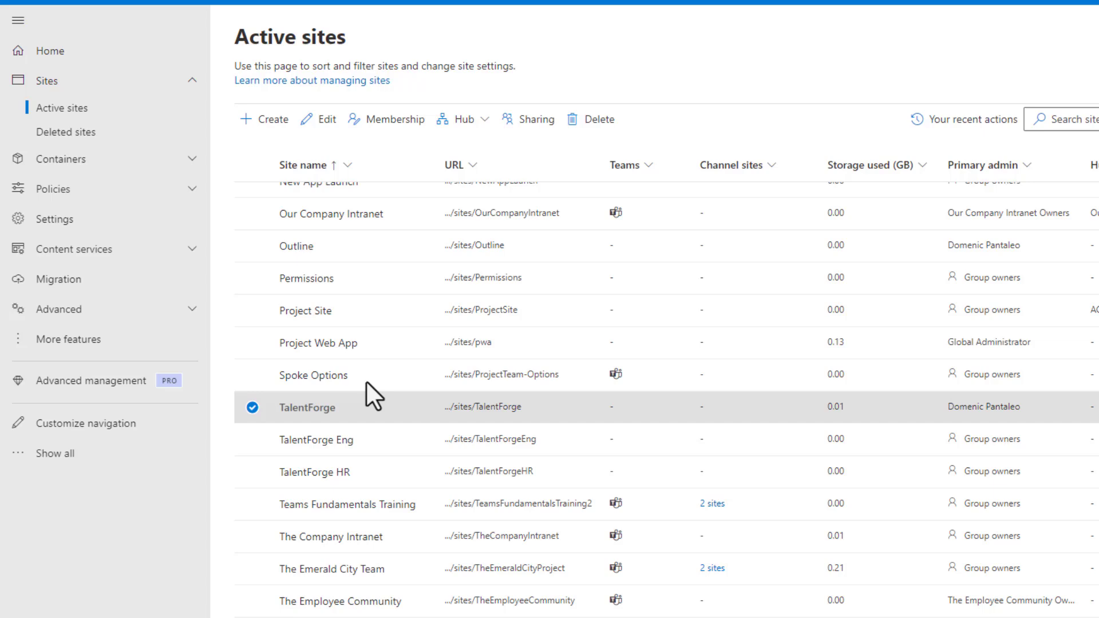
left_click(482, 119)
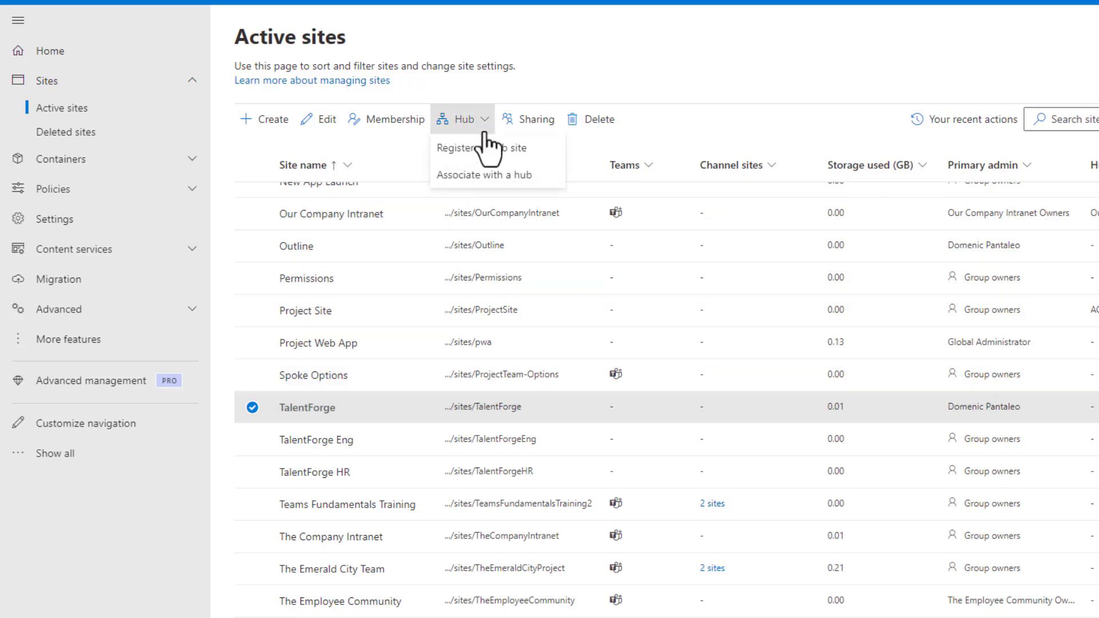
left_click(542, 150)
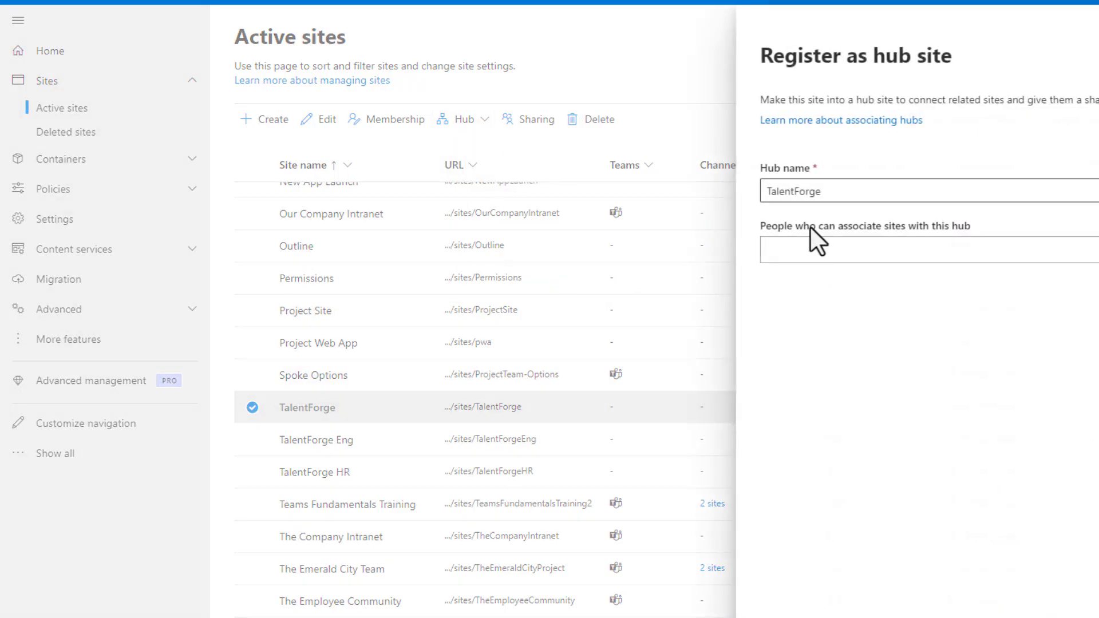
left_click(859, 257)
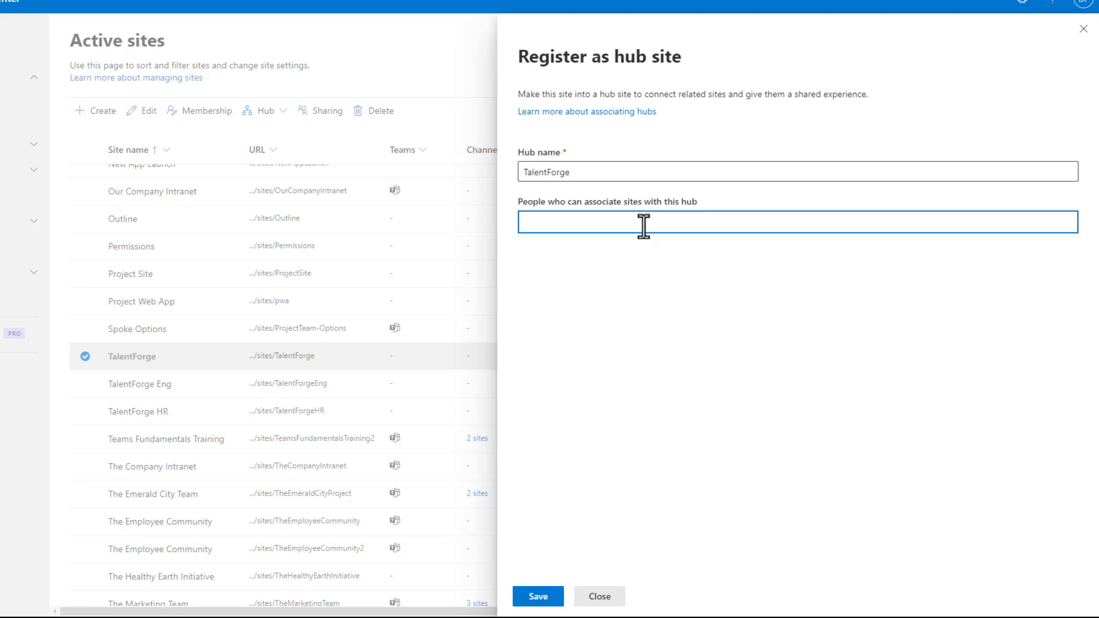
type("domen")
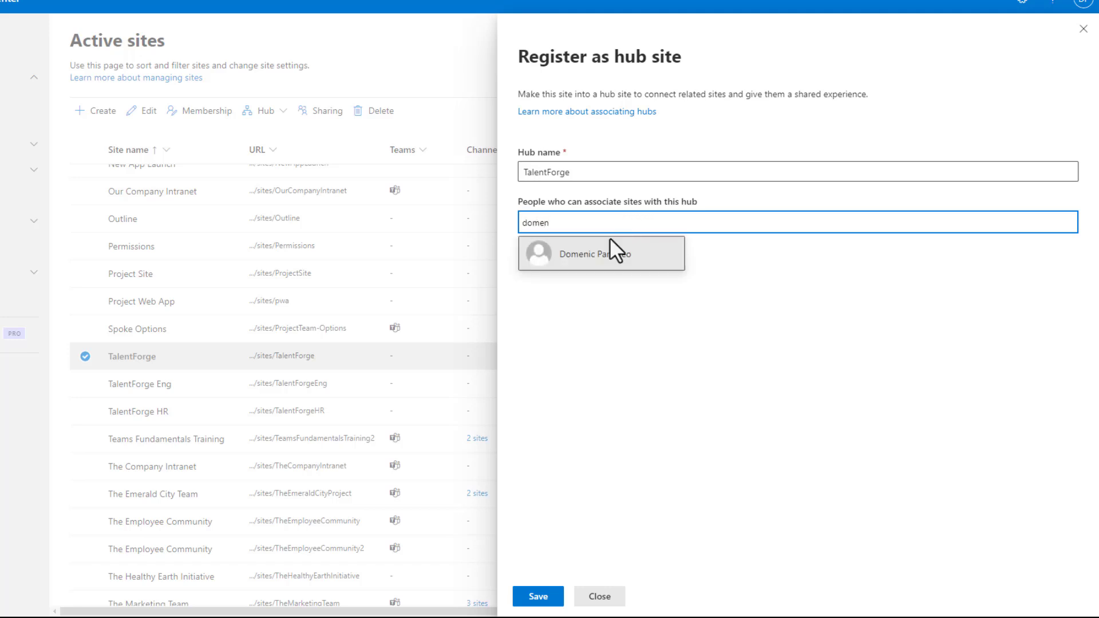
left_click(600, 257)
left_click(535, 596)
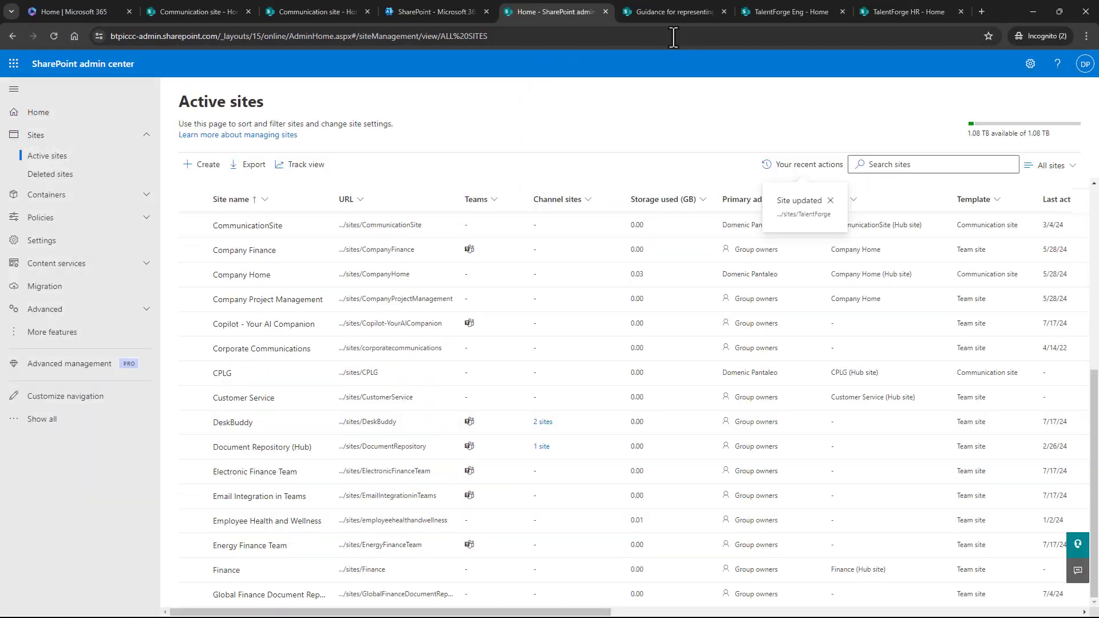
left_click(659, 13)
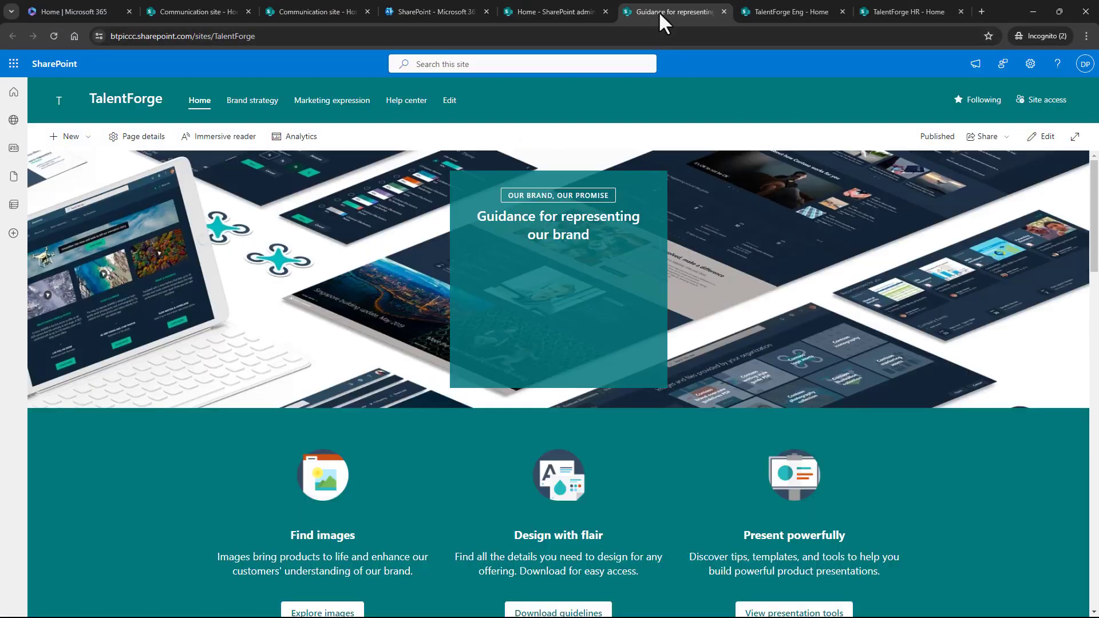
- Reload the TalentForge site so it reflects its new hub status
left_click(57, 38)
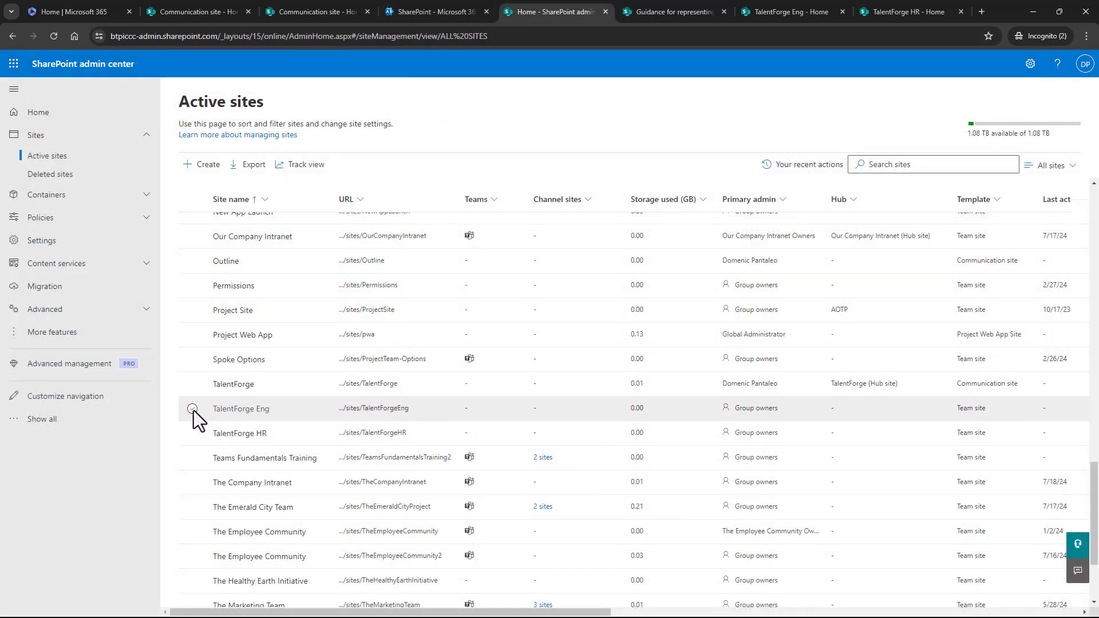
- Bulk-edit TalentForge Eng and TalentForge HR to associate both with the TalentForge hub
left_click(193, 408)
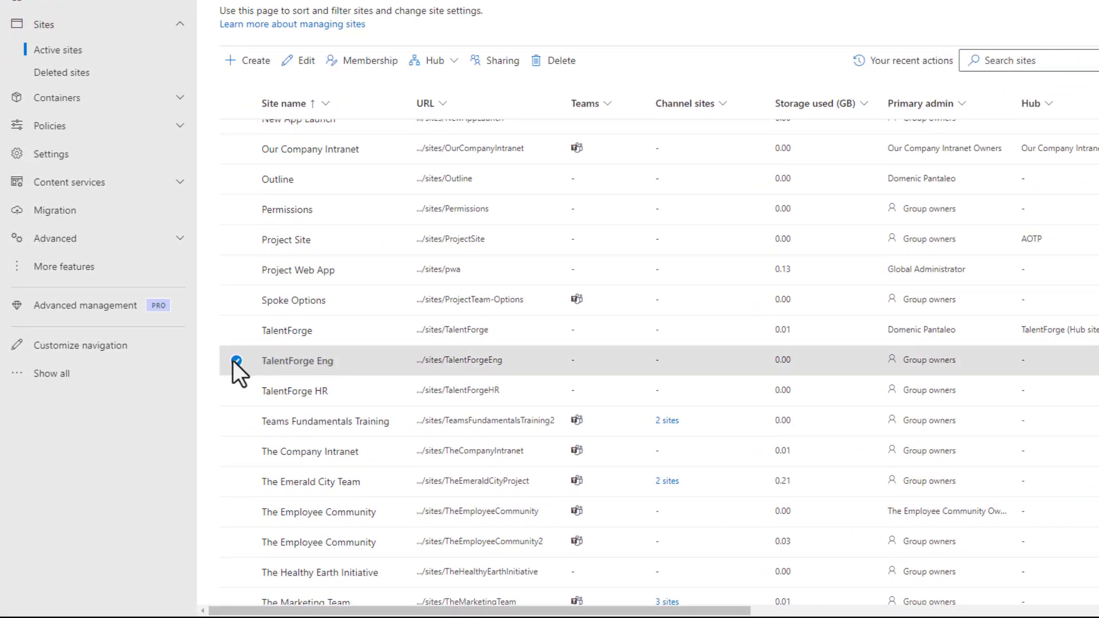
left_click(236, 391)
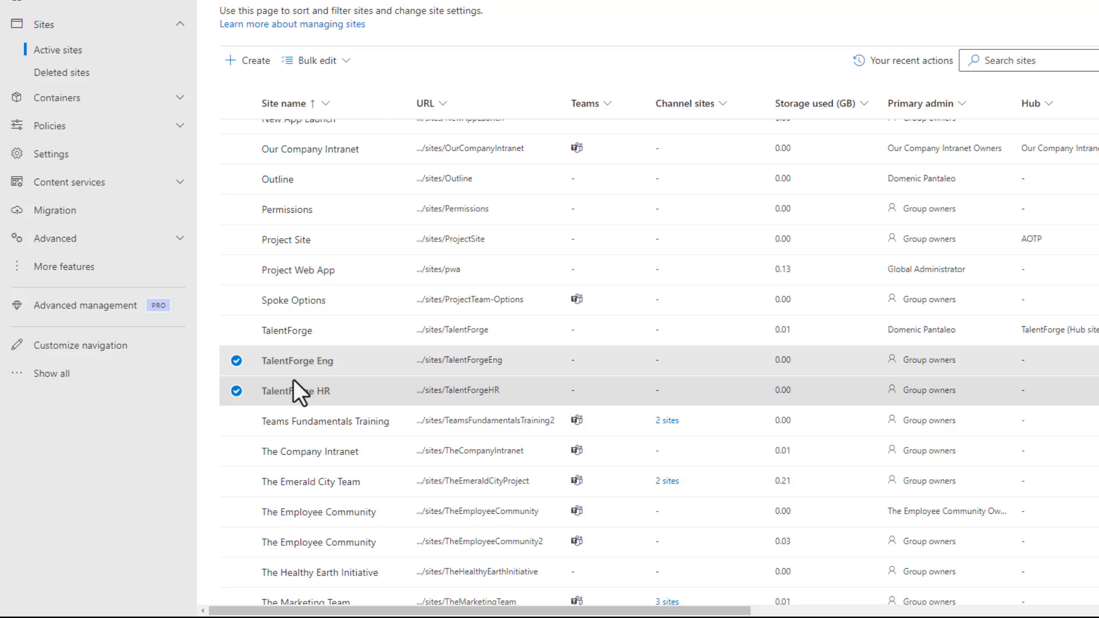
left_click(341, 68)
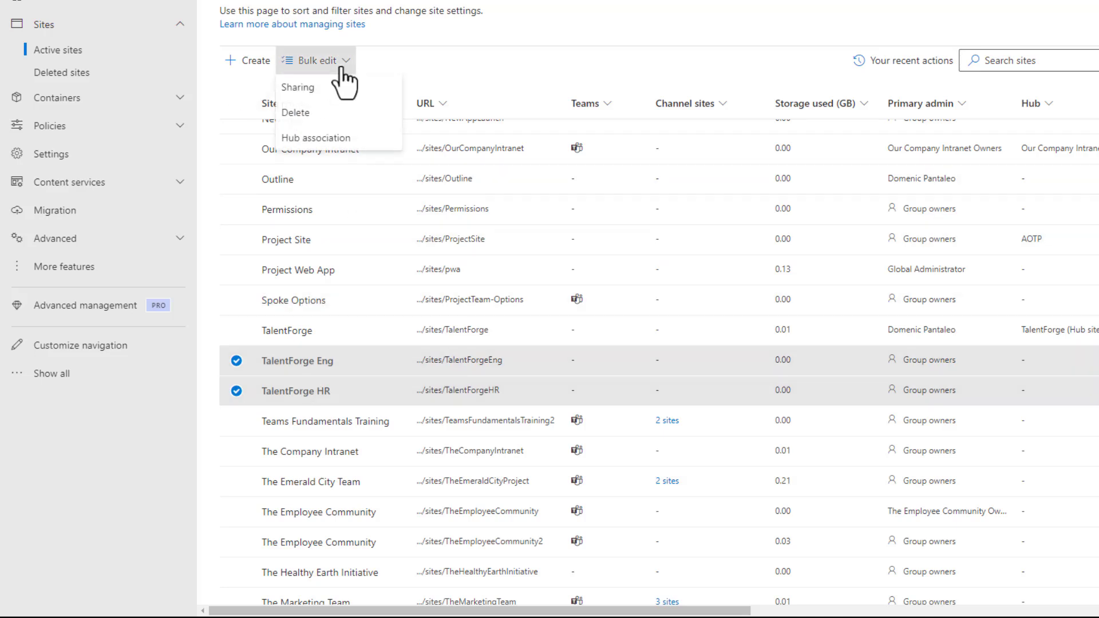
left_click(341, 144)
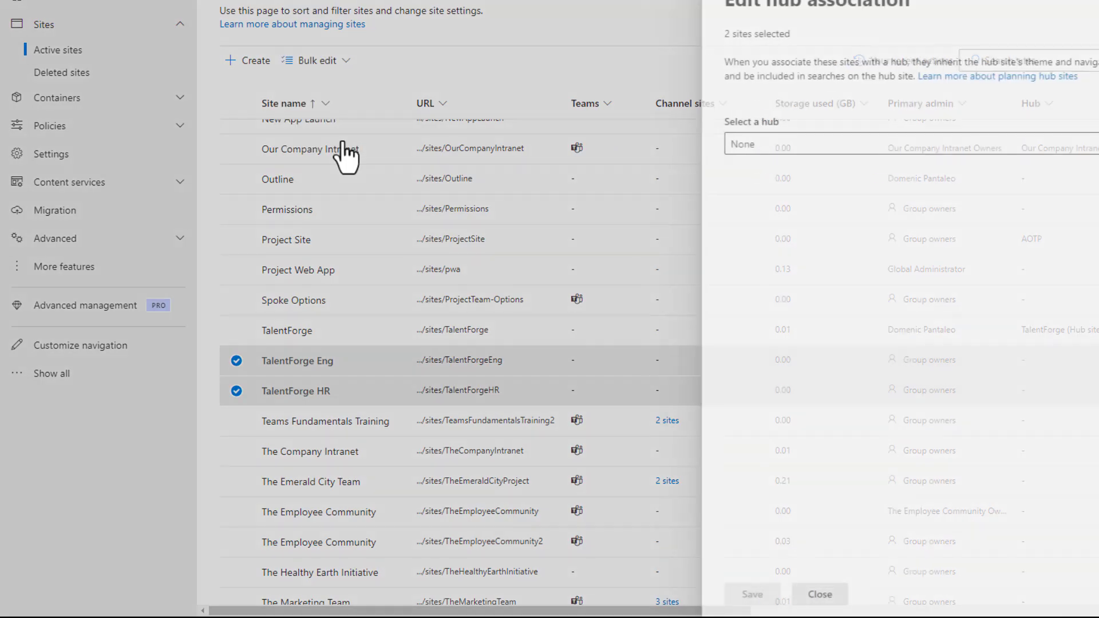
left_click(831, 144)
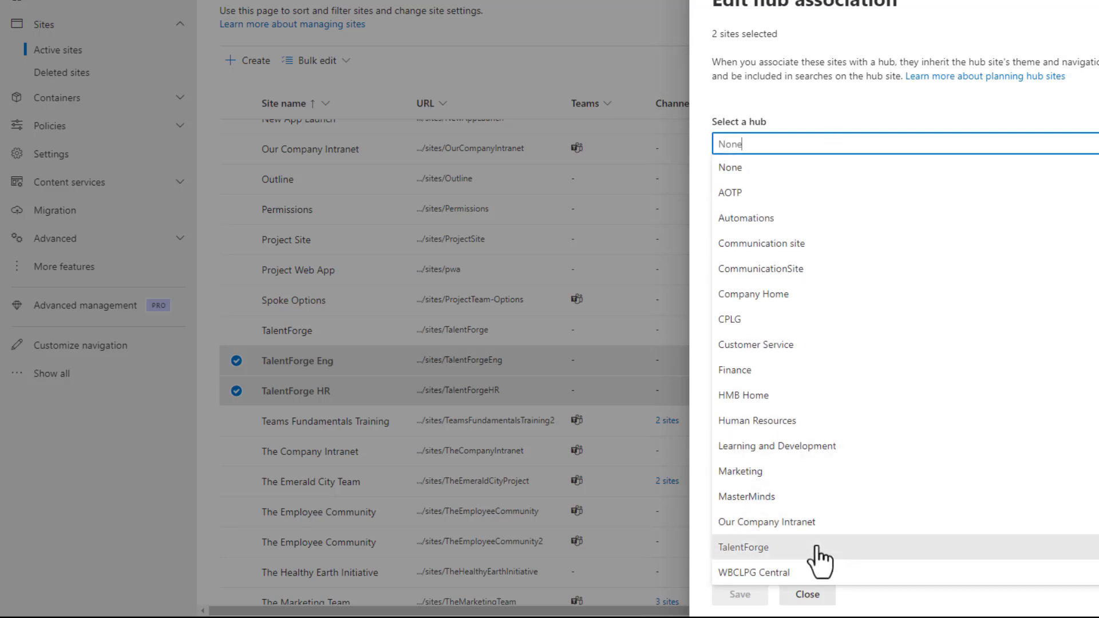
left_click(817, 549)
left_click(737, 595)
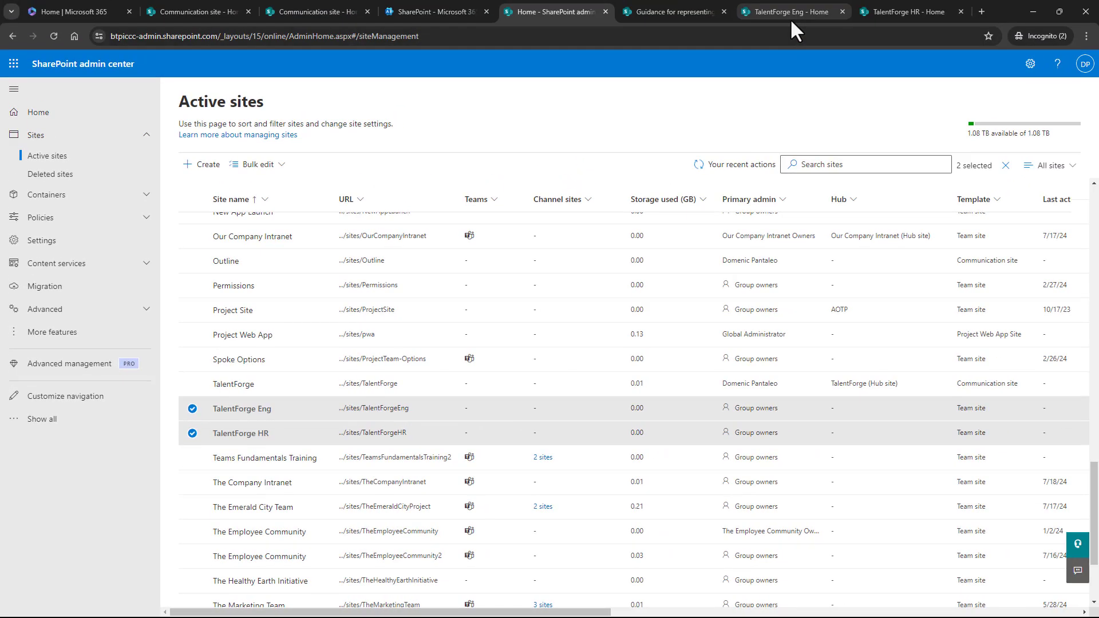
- Reload the TalentForge Eng site and follow its new TalentForge hub bar link to the hub home
left_click(791, 22)
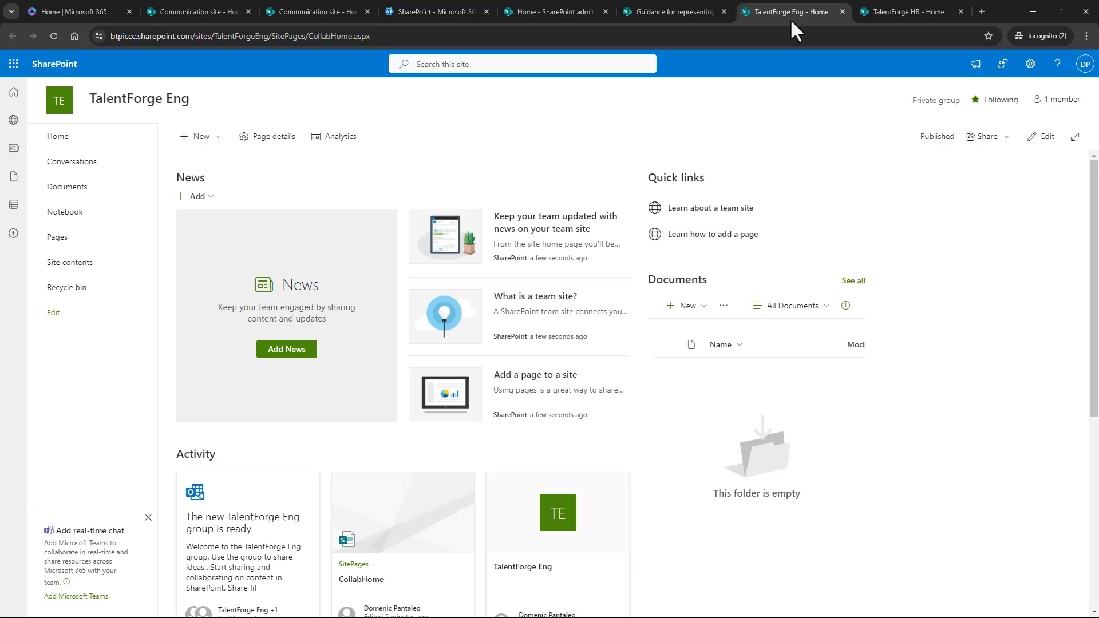
left_click(54, 36)
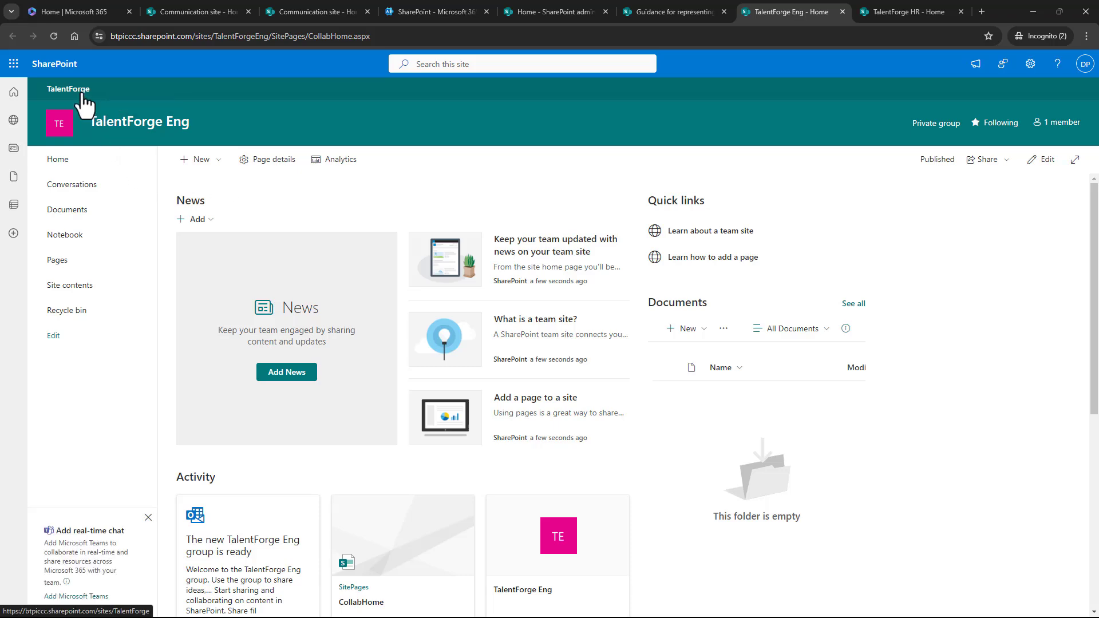
left_click(82, 95)
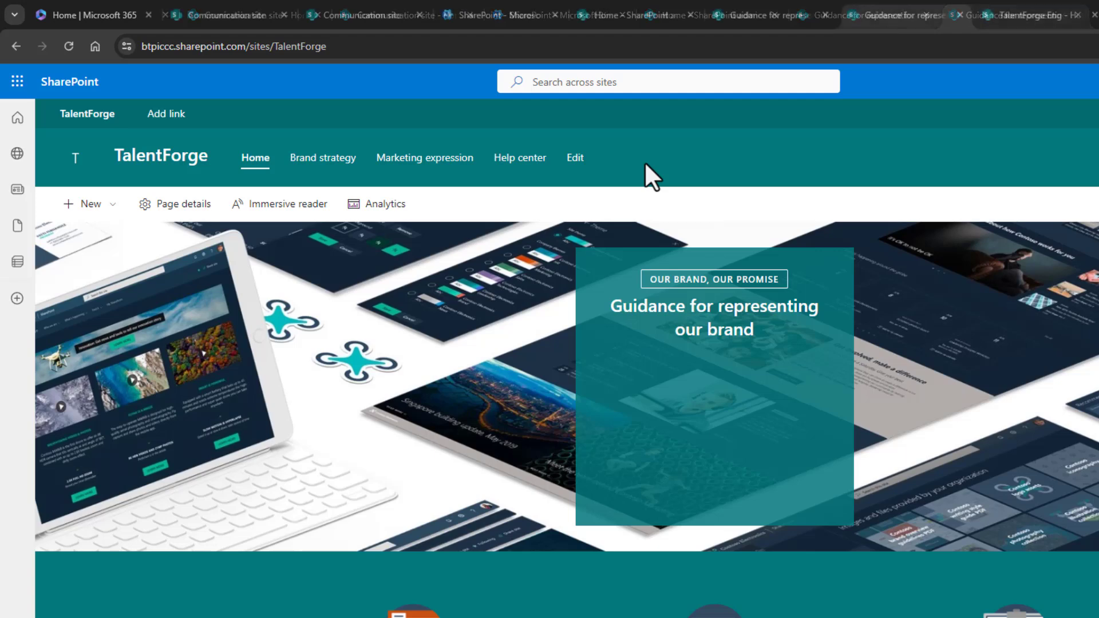
- Start a new hub navigation link and copy the TalentForge Eng site's web address
left_click(173, 122)
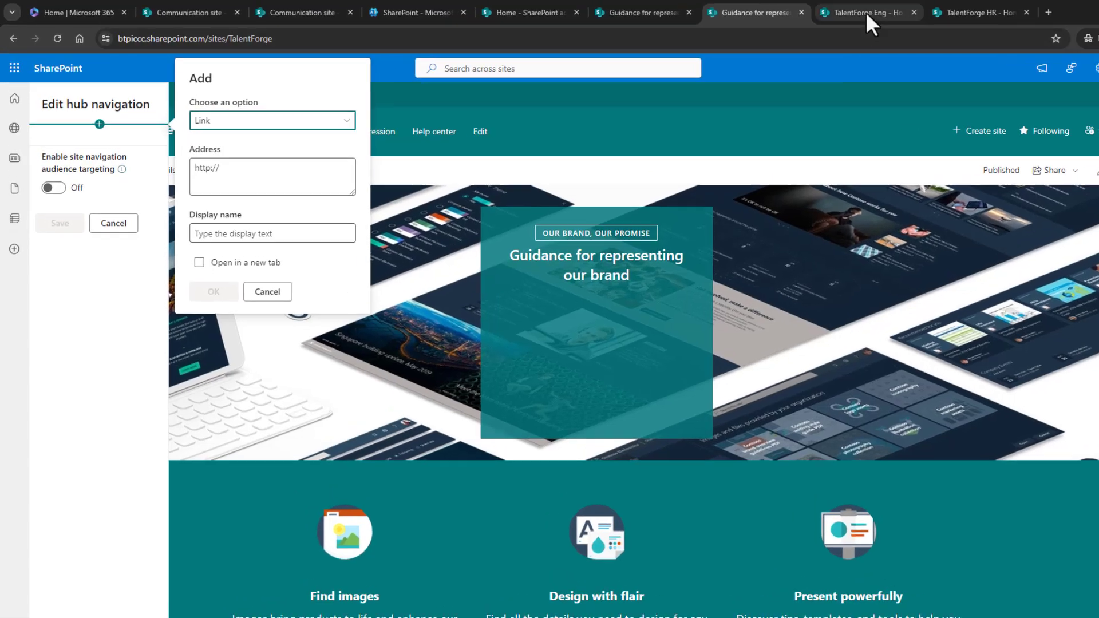
left_click(867, 12)
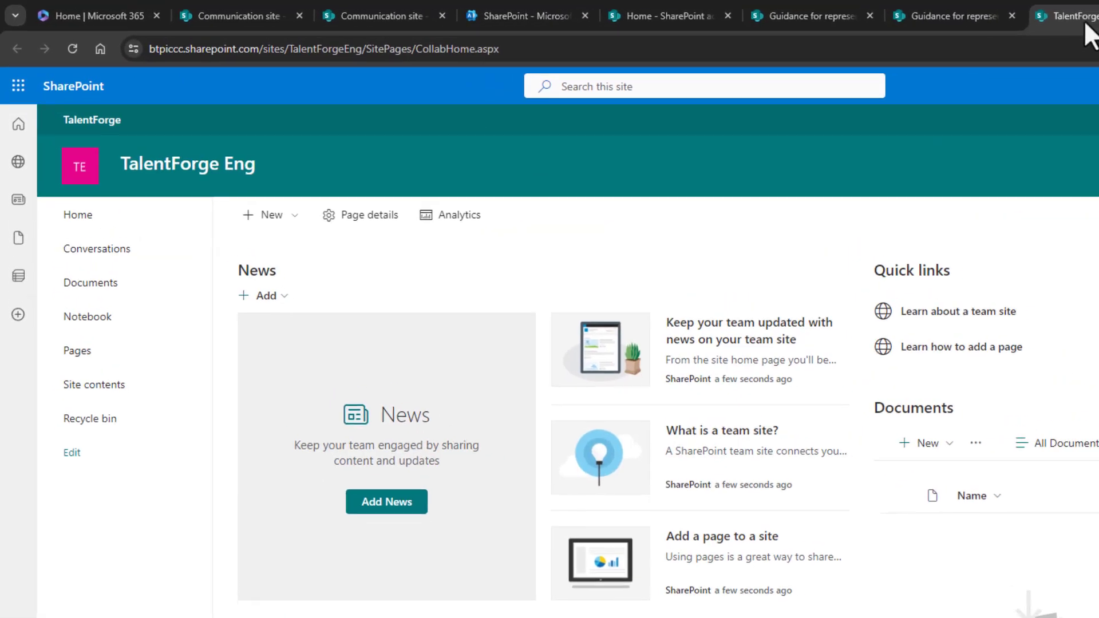
left_click(446, 38)
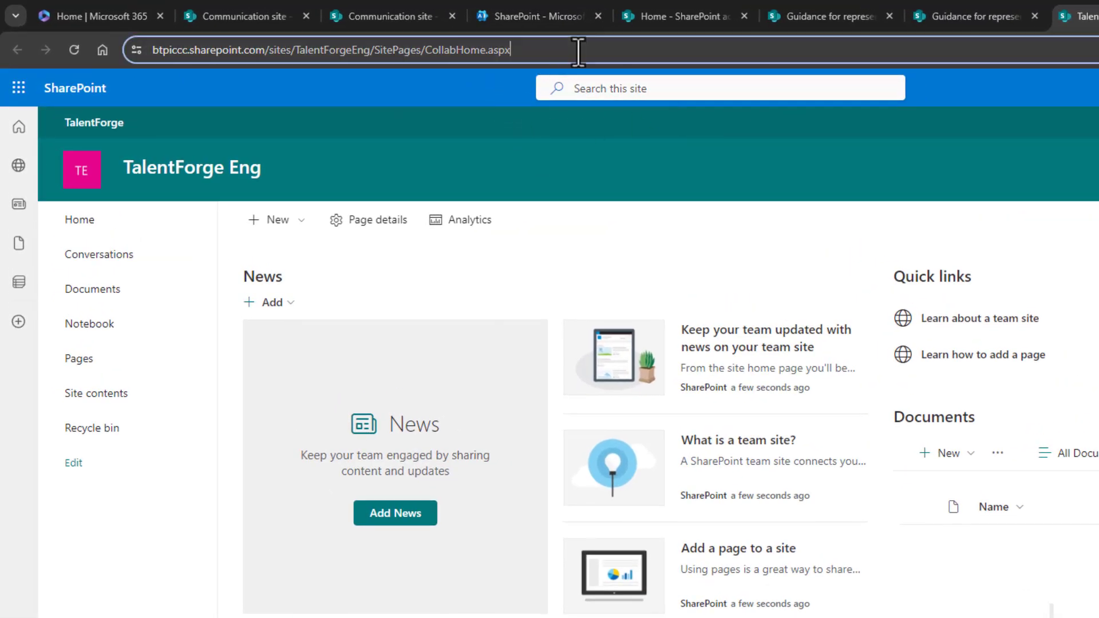
left_click_drag(578, 52, 150, 67)
key("ctrl+c")
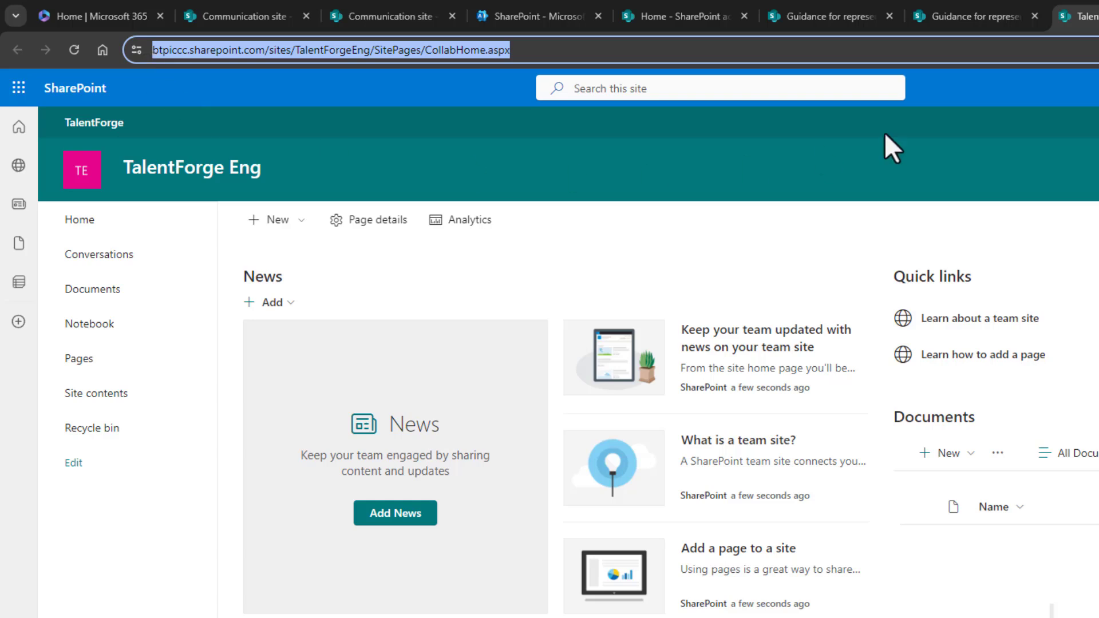
left_click(974, 22)
- Add the link with the pasted Eng address and display name 'TalentForge Eng'
left_click(390, 236)
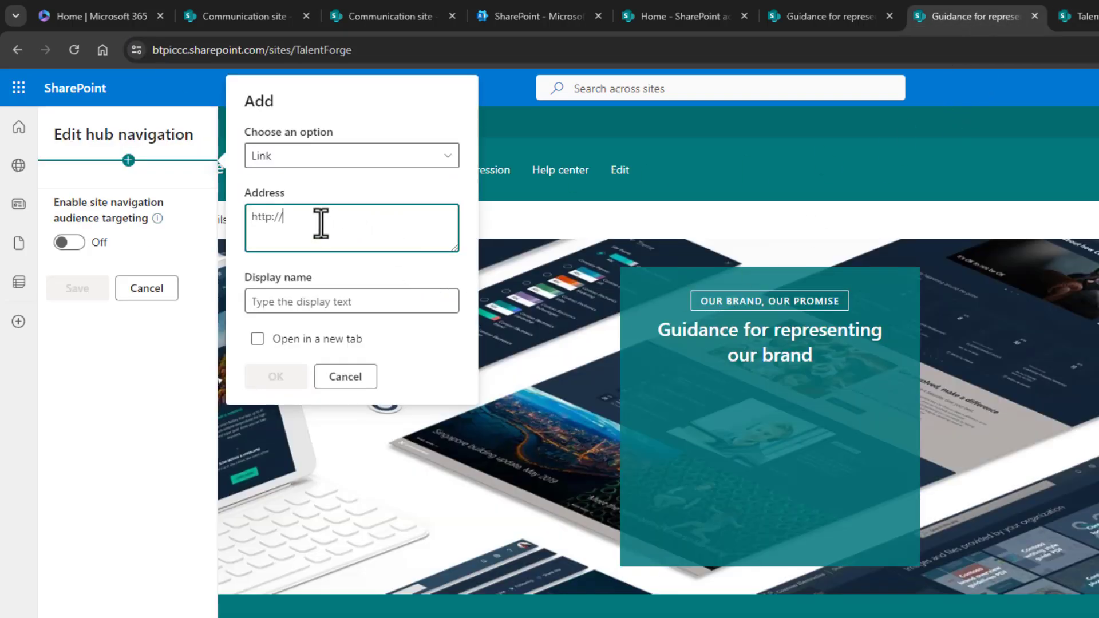
left_click_drag(321, 223, 255, 219)
key("ctrl+v")
left_click(295, 301)
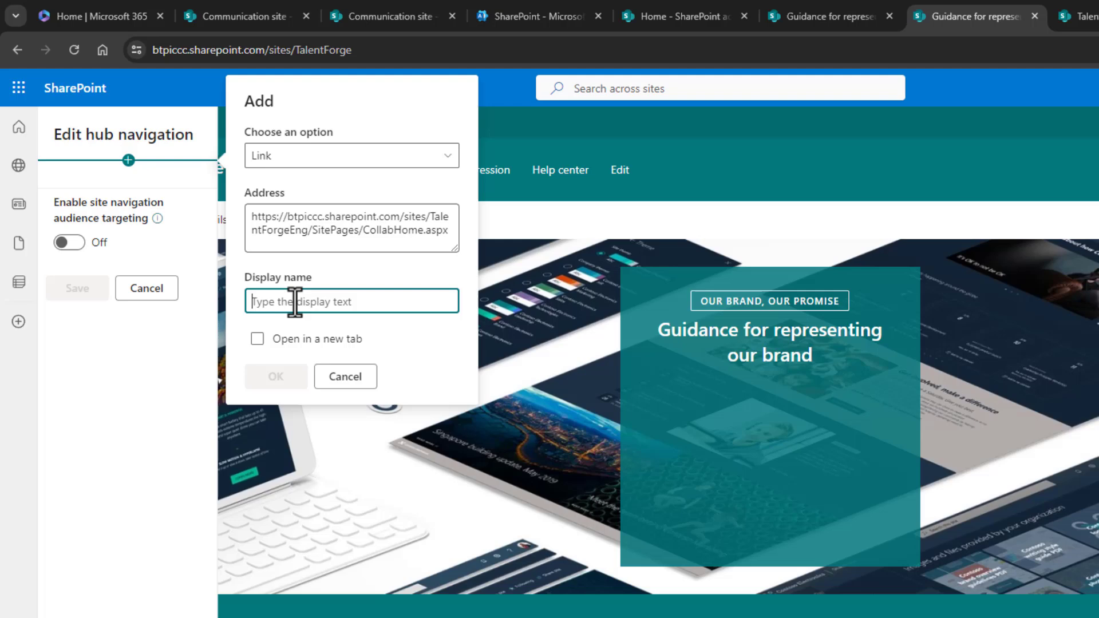
type("TalentForg")
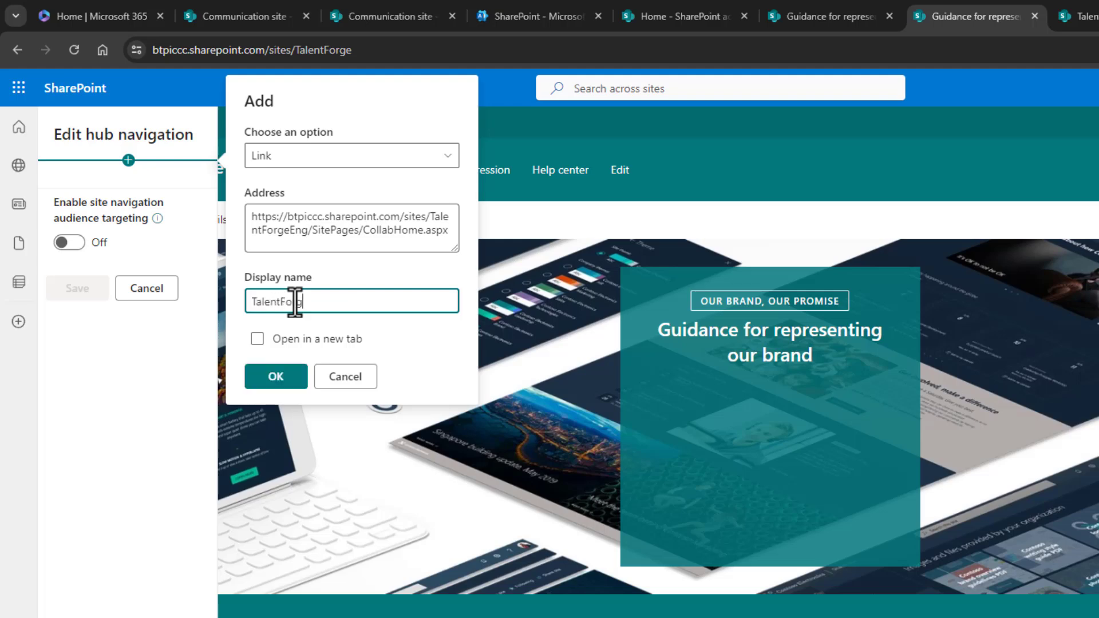
type("e Eng")
left_click(281, 380)
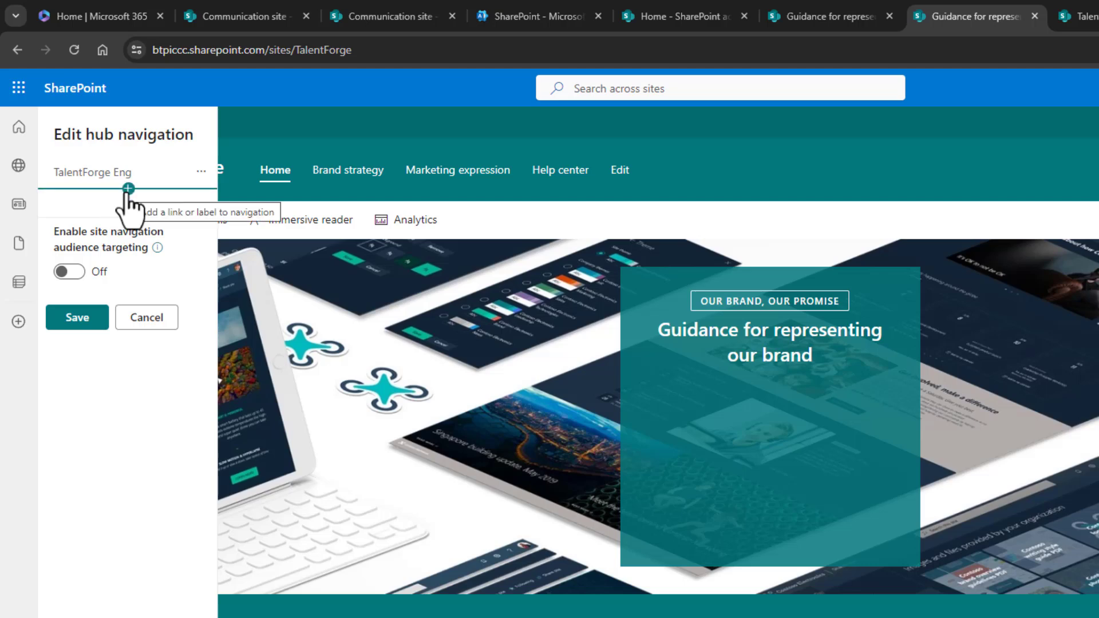
left_click(128, 190)
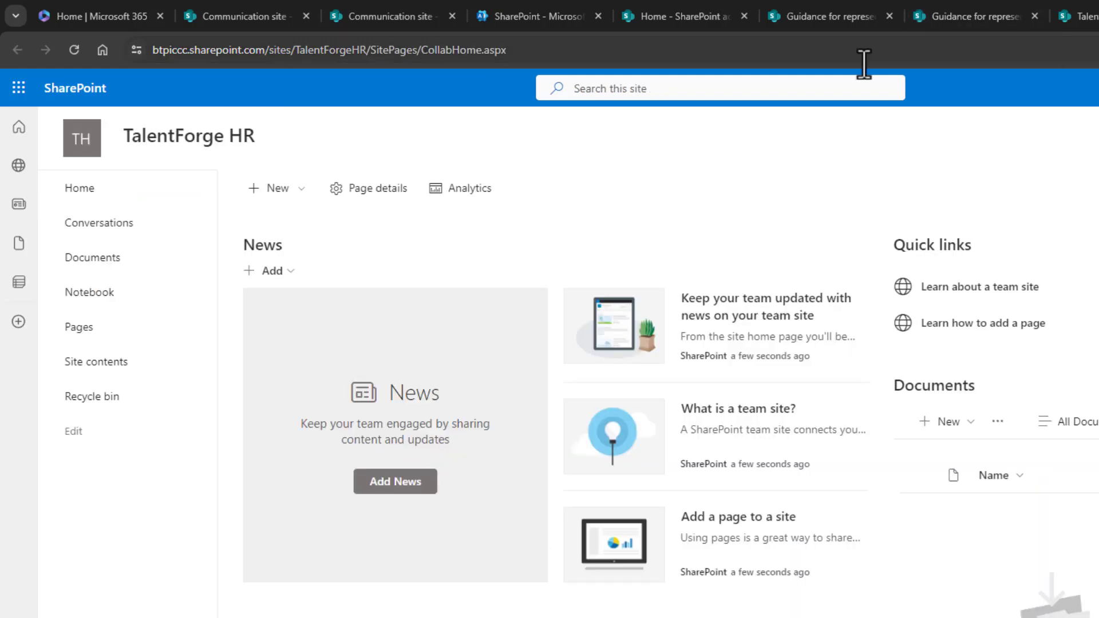
- Add a 'TalentForge HR' link with the copied HR site address and save the hub navigation
left_click(626, 50)
key("ctrl+c")
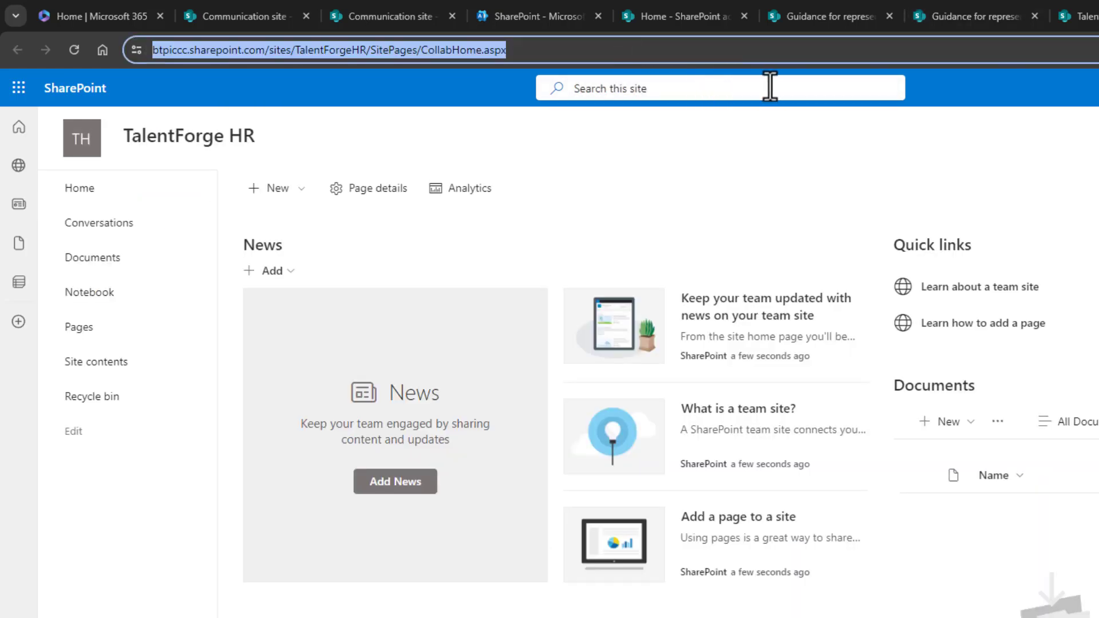
left_click(962, 17)
left_click(391, 223)
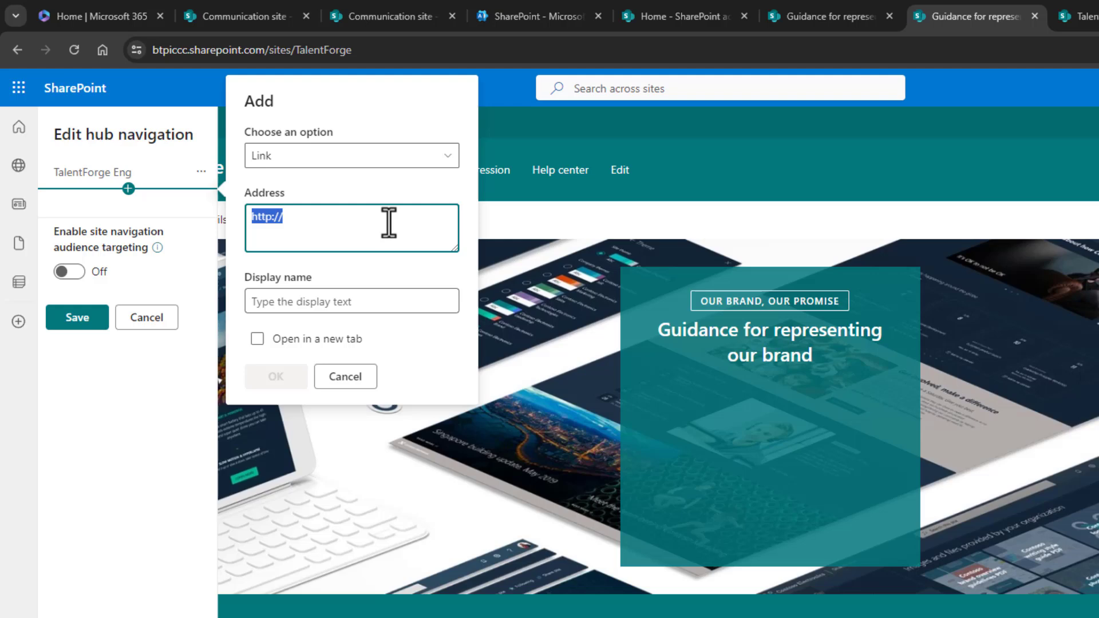
key("ctrl+v")
left_click(298, 302)
type("TalentForge HR")
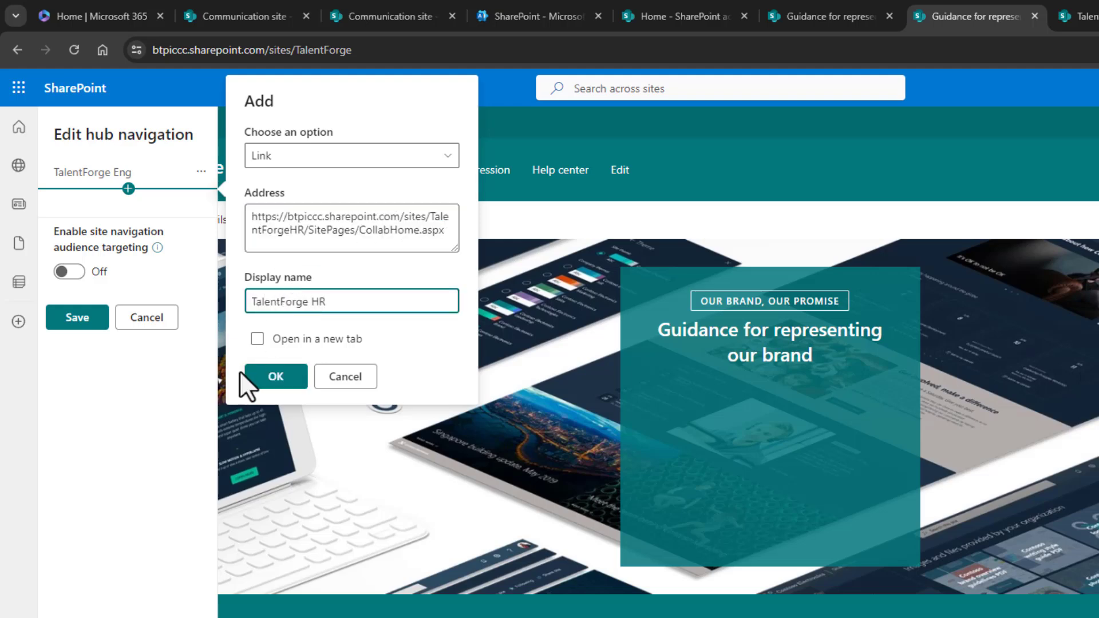
left_click(268, 379)
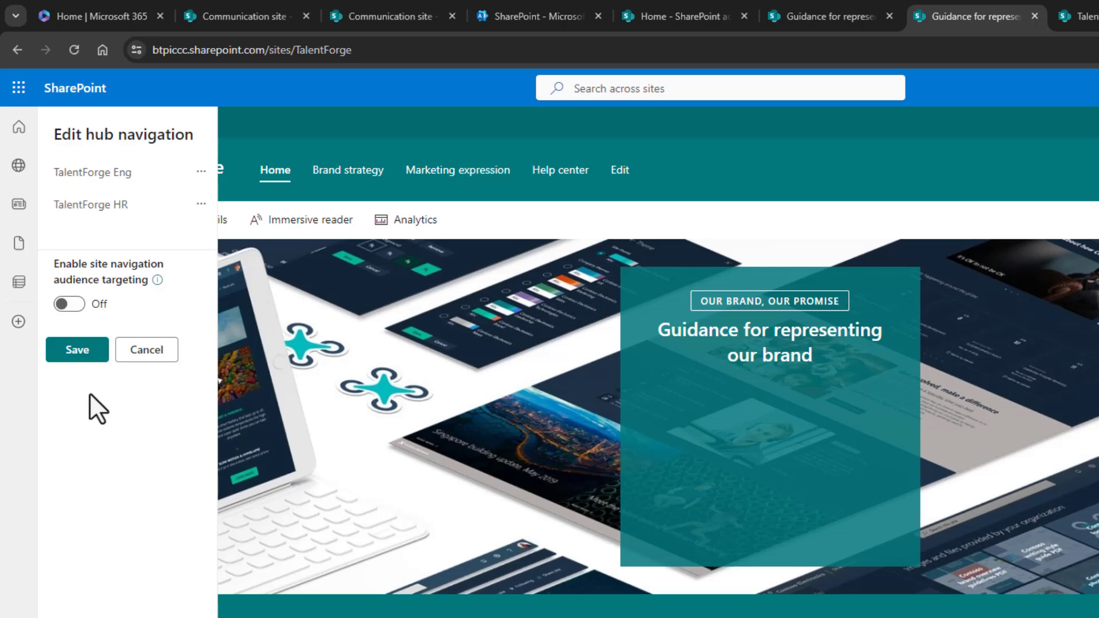
left_click(84, 349)
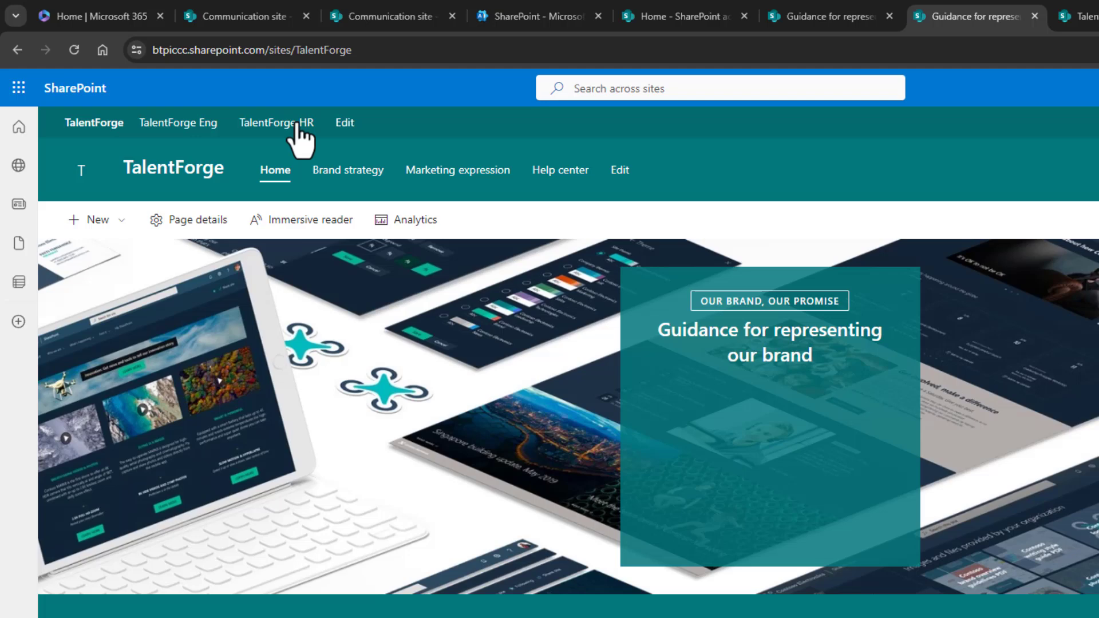
- Open the TalentForge Eng hub link, reload it, then open the TalentForge HR hub link
left_click(188, 127)
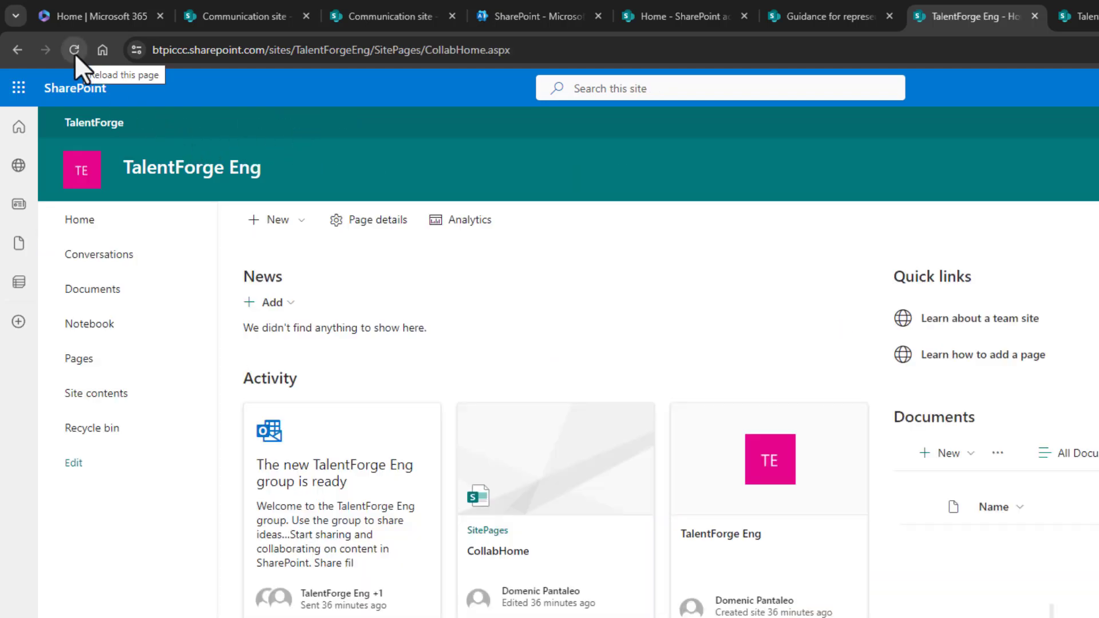
left_click(74, 51)
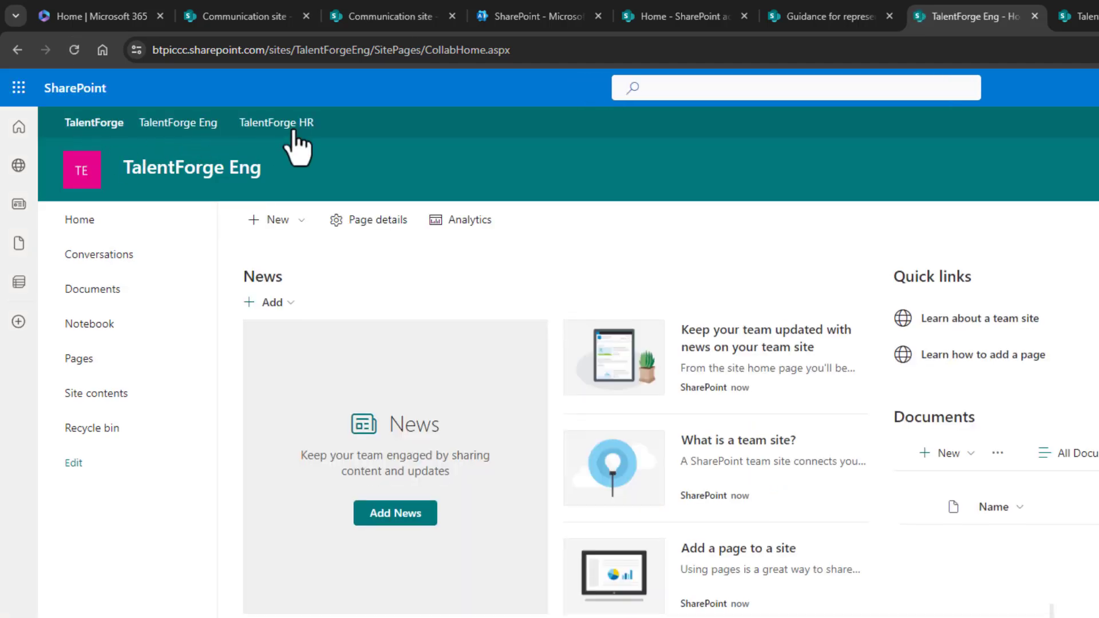
left_click(296, 127)
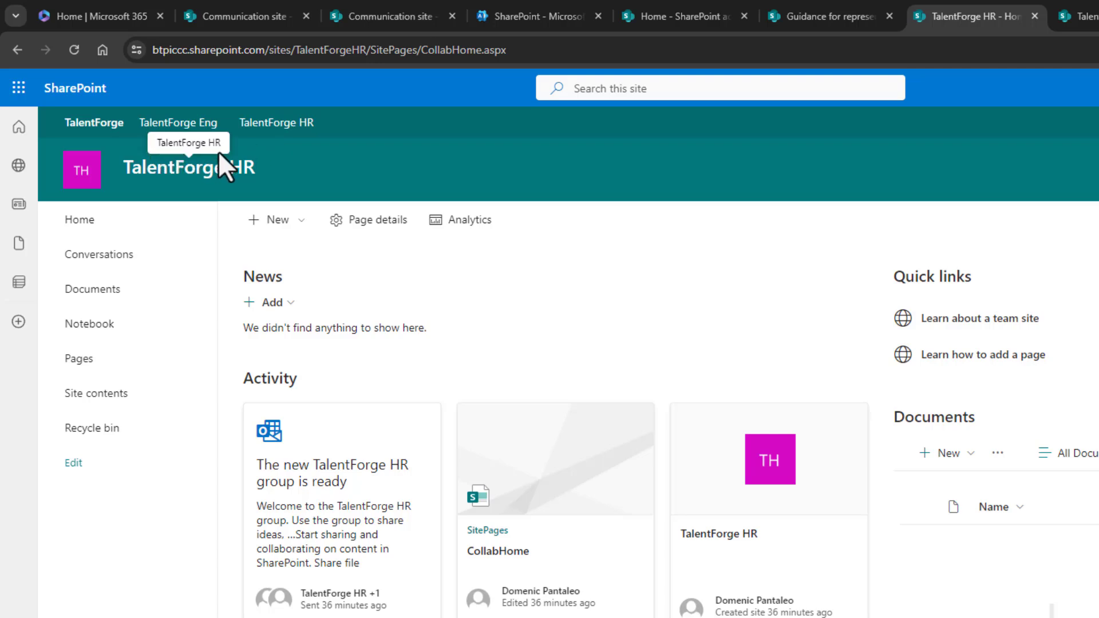
- Copy the HR Documents library address and open the hub navigation editor on the hub site
left_click(146, 288)
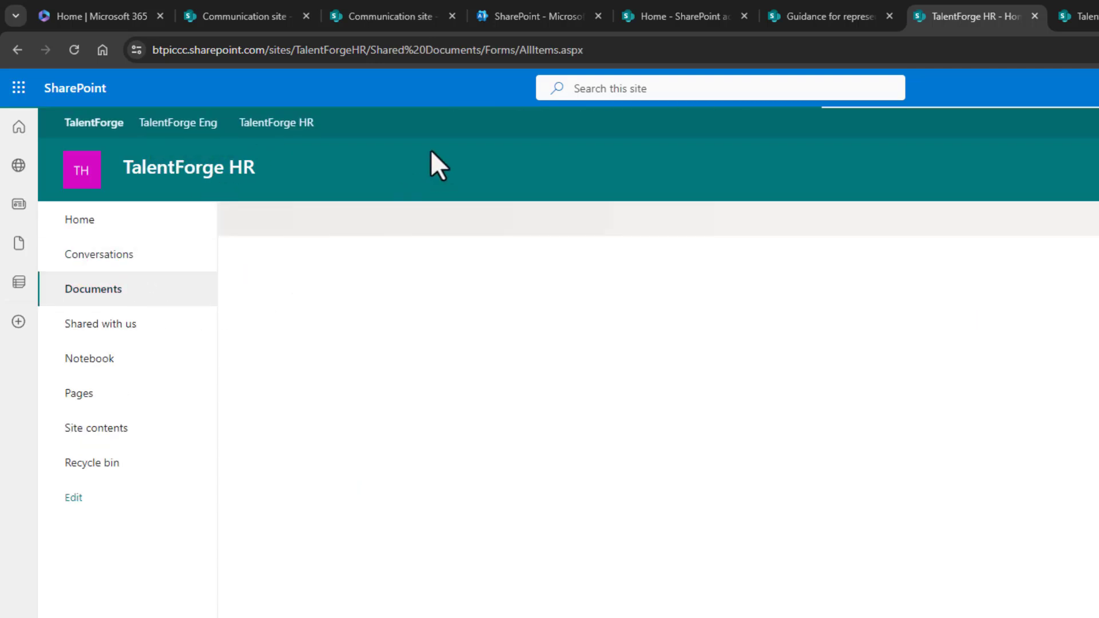
left_click(476, 50)
key("ctrl+c")
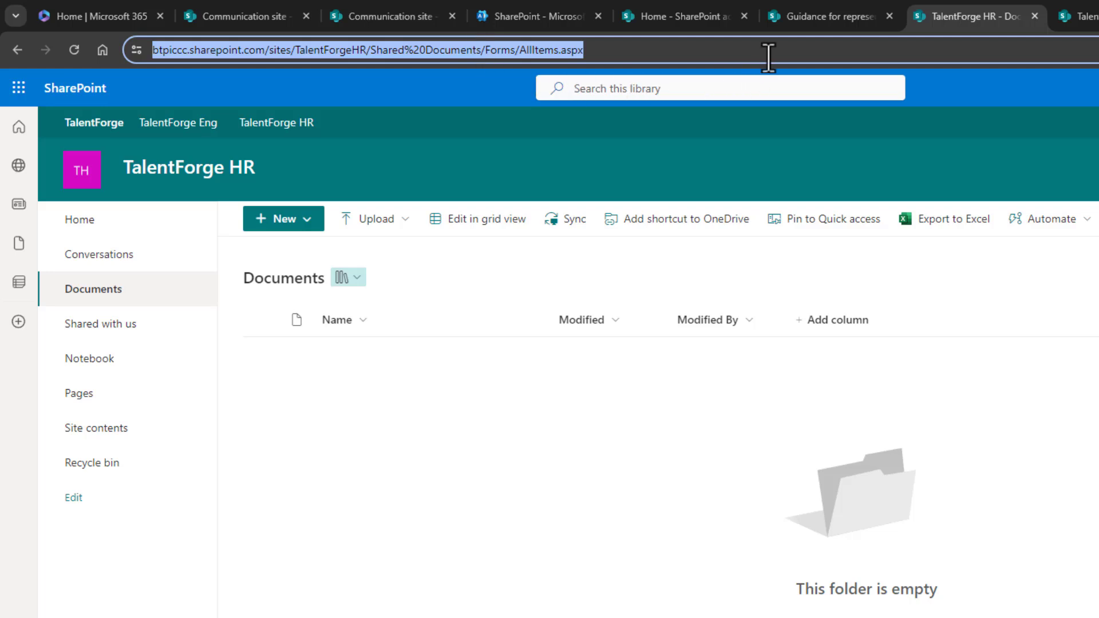
left_click(815, 24)
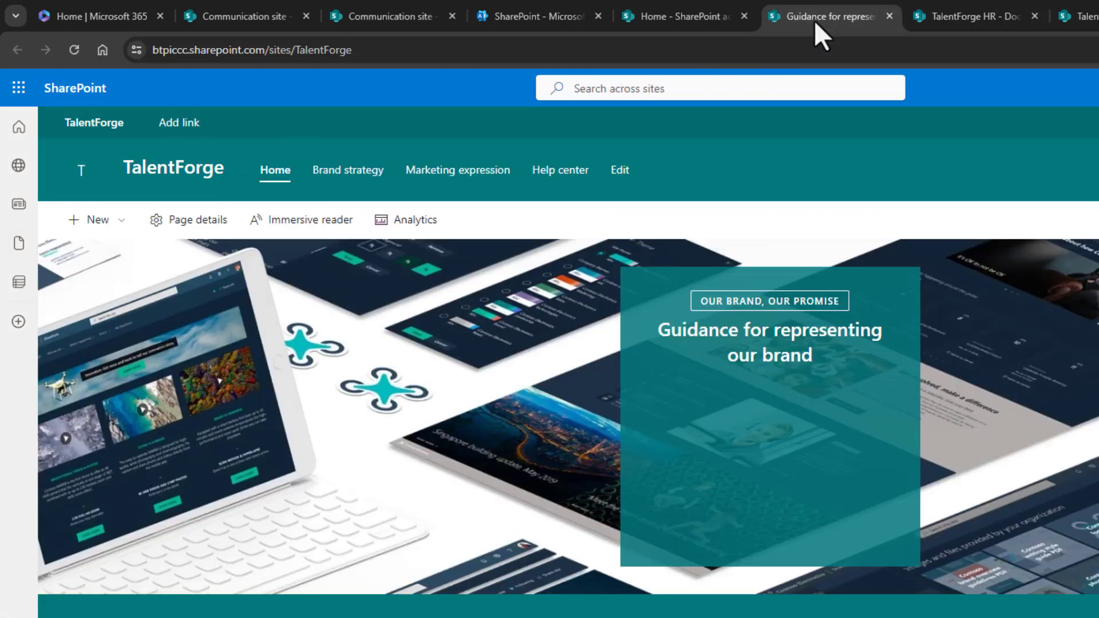
left_click(74, 49)
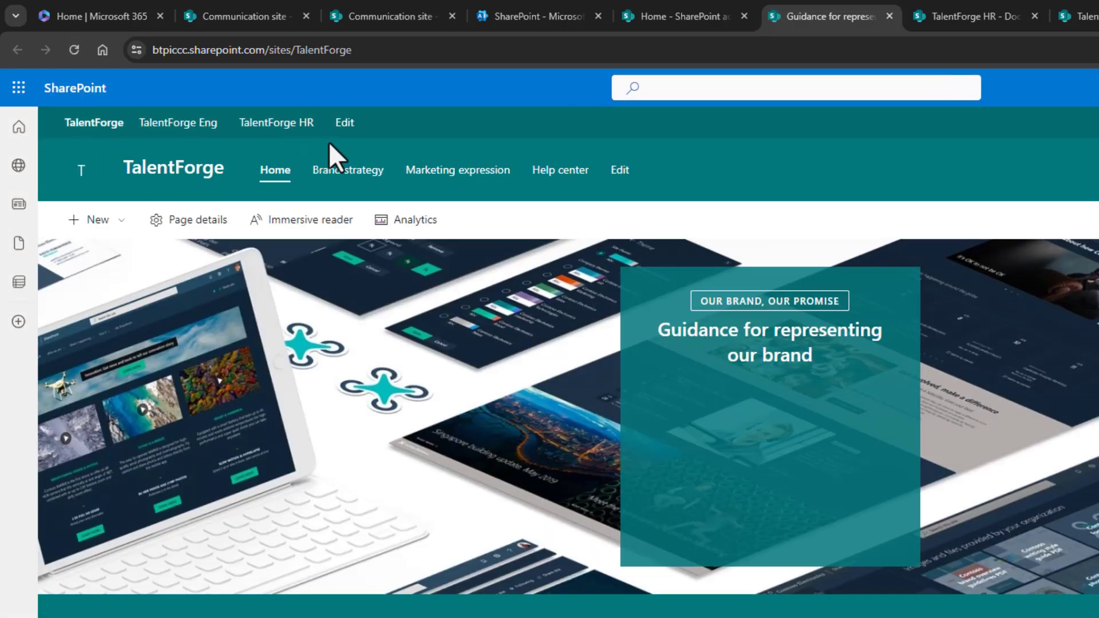
left_click(345, 124)
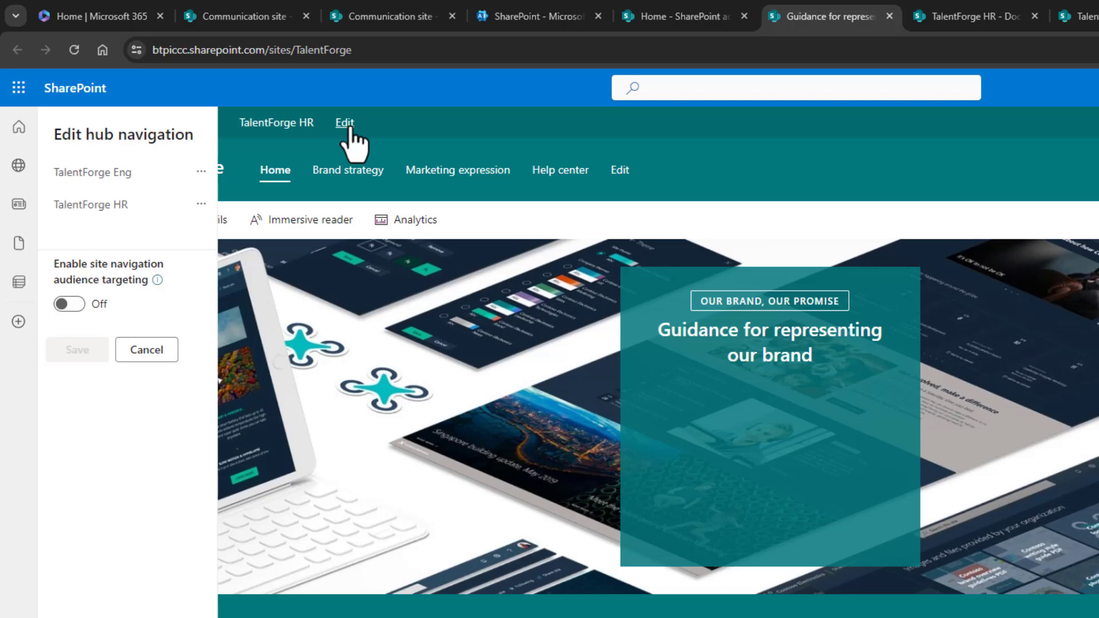
- Add an 'HR Documents' link pointing to the HR document library address
mouse_move(134, 220)
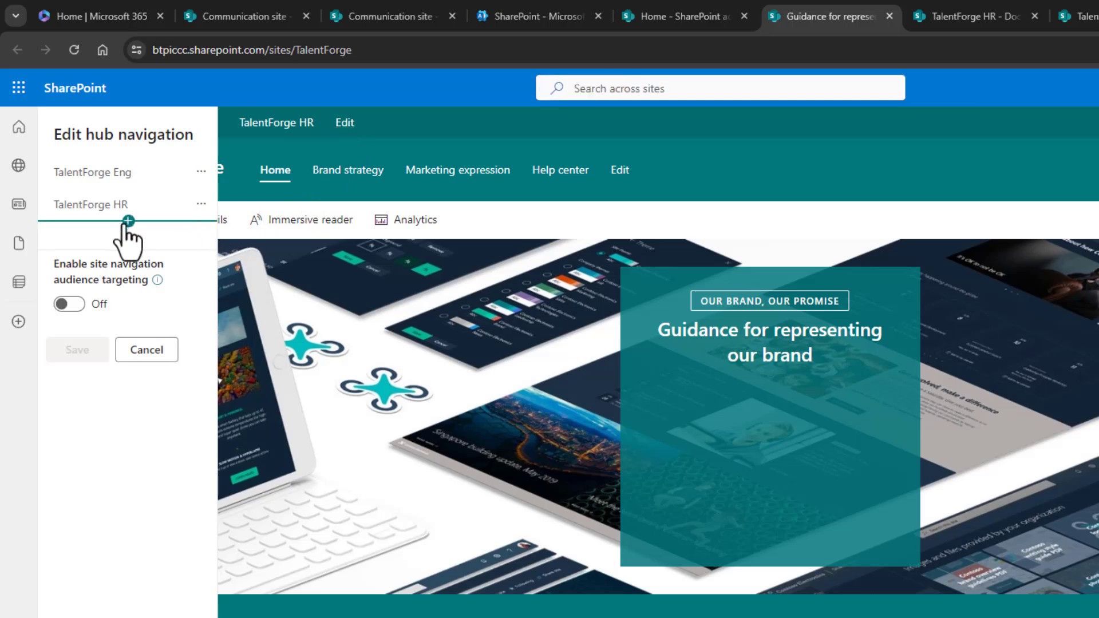
left_click(128, 188)
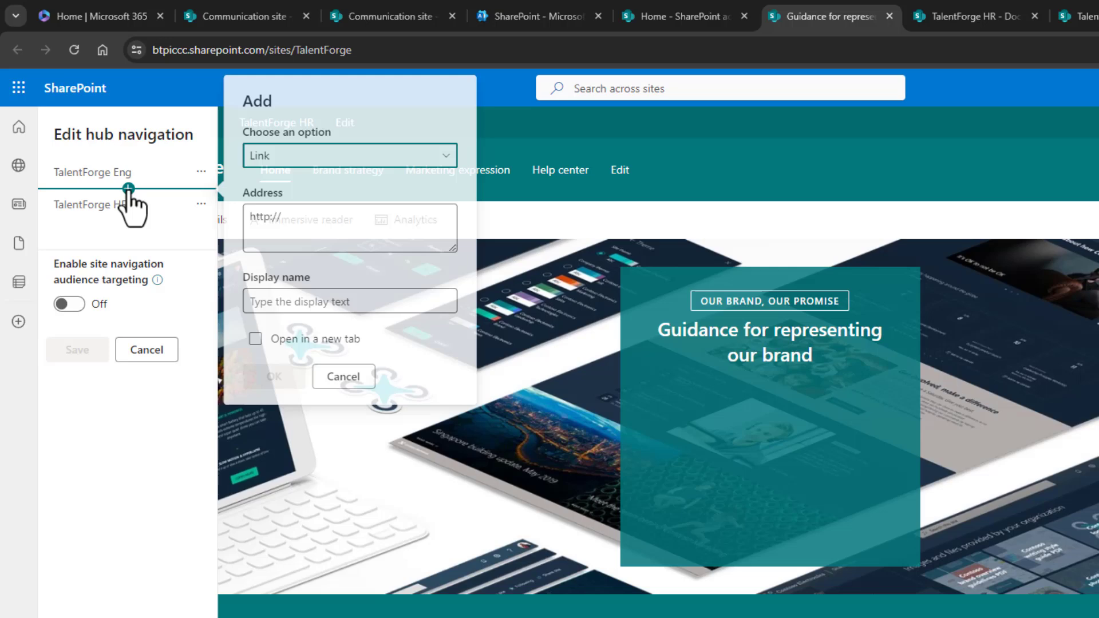
left_click(315, 220)
key("ctrl+a")
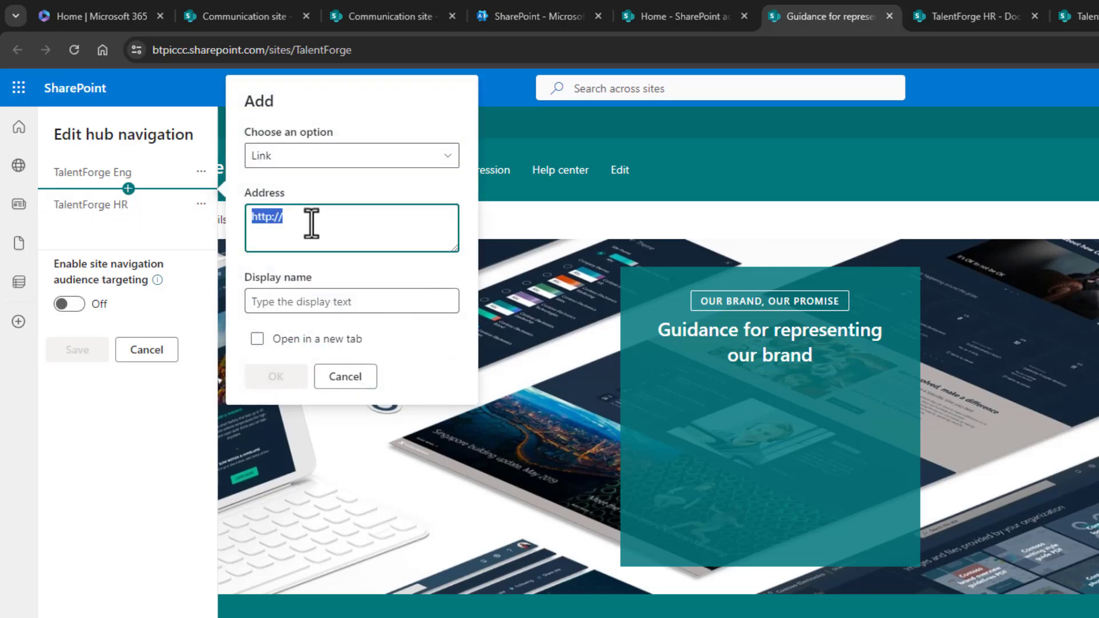
key("ctrl+v")
left_click(297, 303)
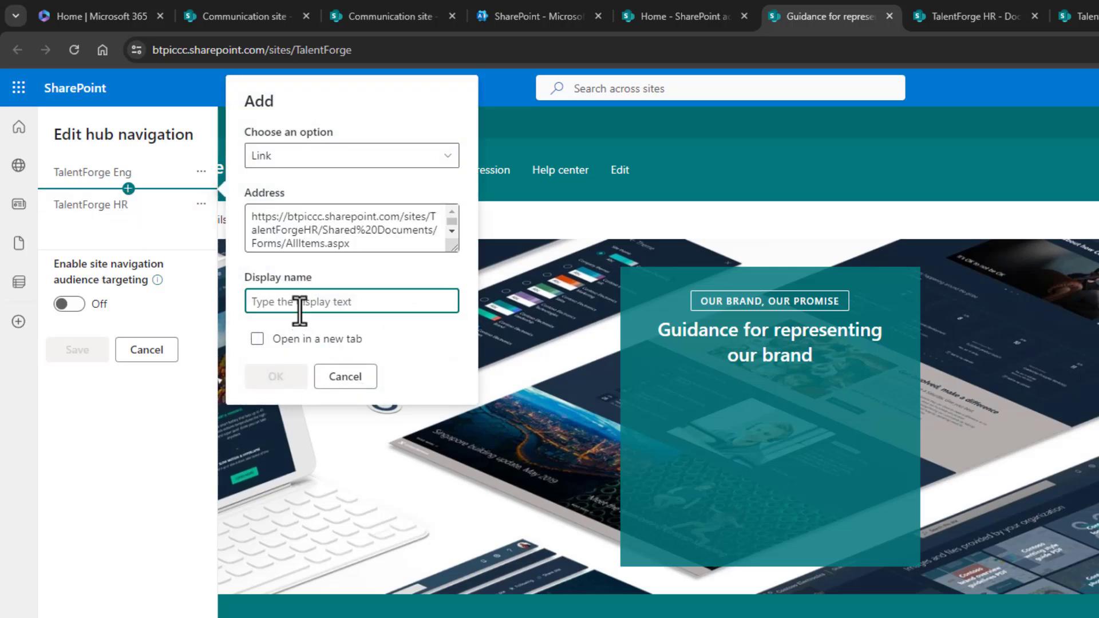
type("HR Documents")
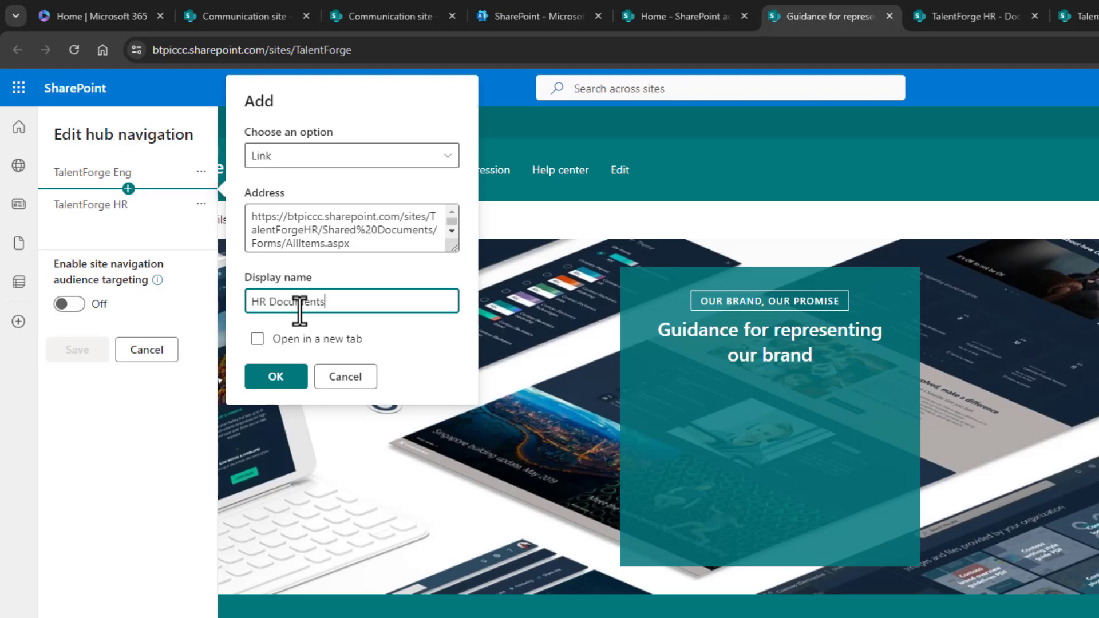
left_click(286, 372)
- Move HR Documents below TalentForge HR and make it a sub link
left_click_drag(130, 210, 131, 256)
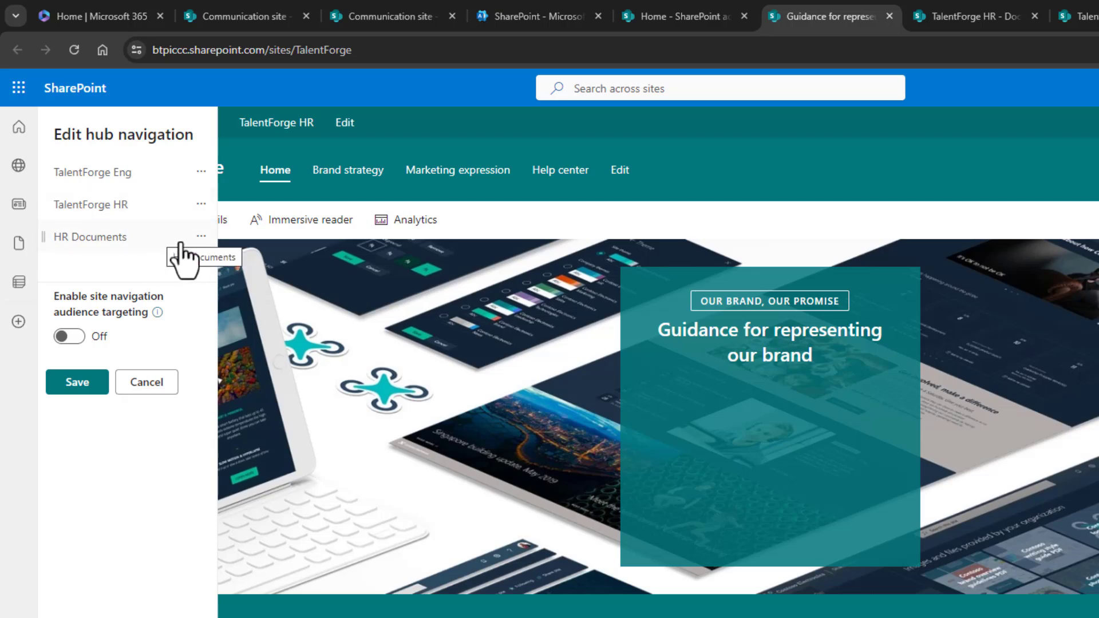
left_click(200, 238)
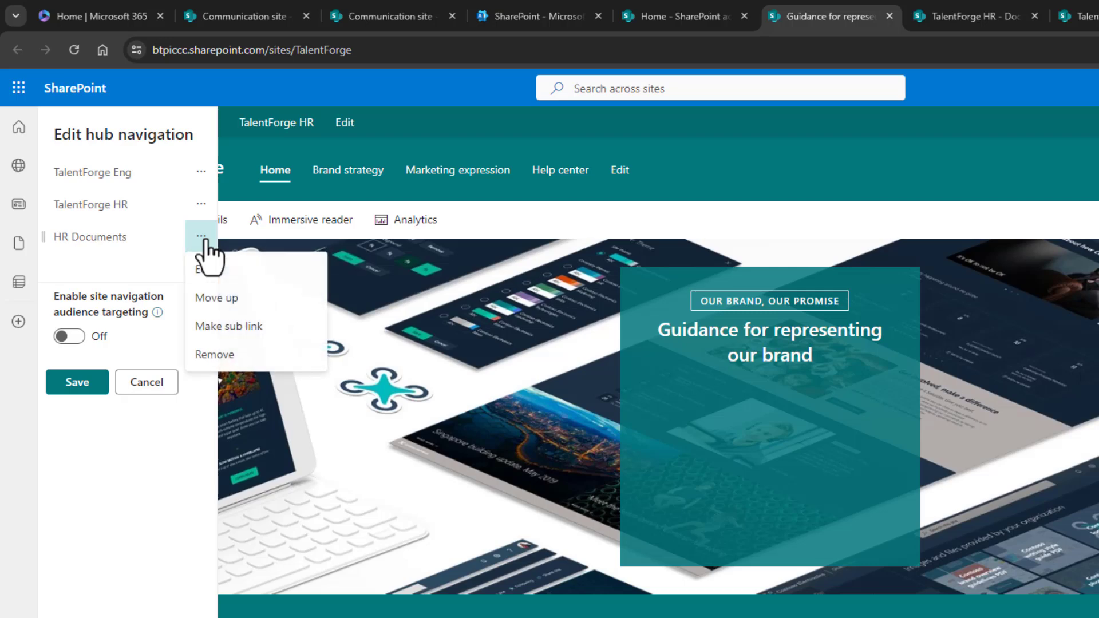
left_click(273, 325)
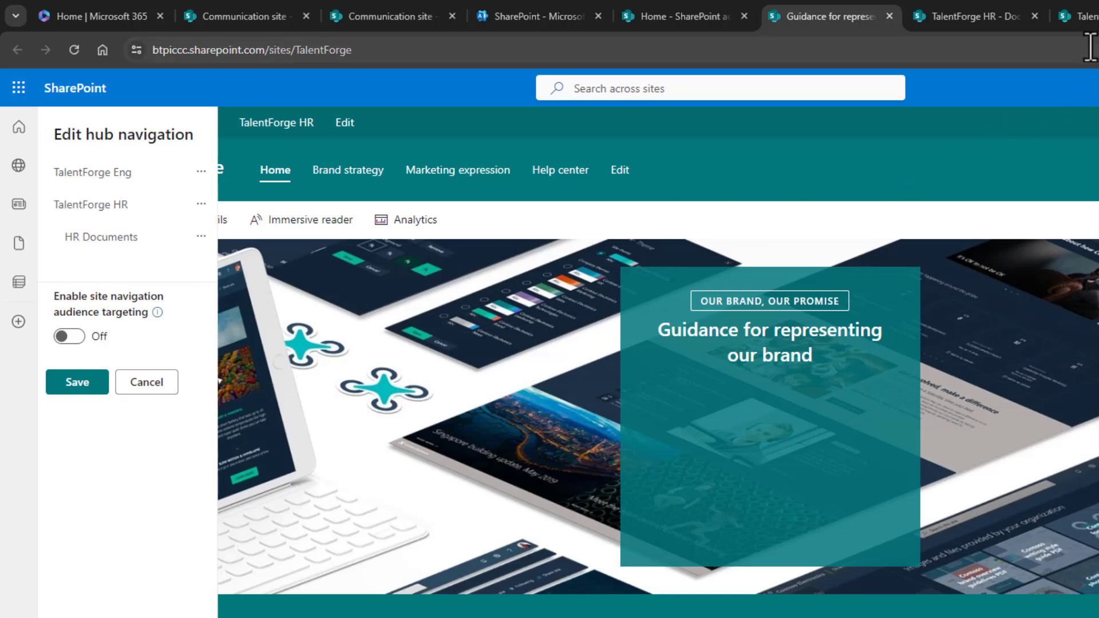
- Copy the web address of the TalentForge Eng site's document library
left_click(1082, 16)
left_click(125, 297)
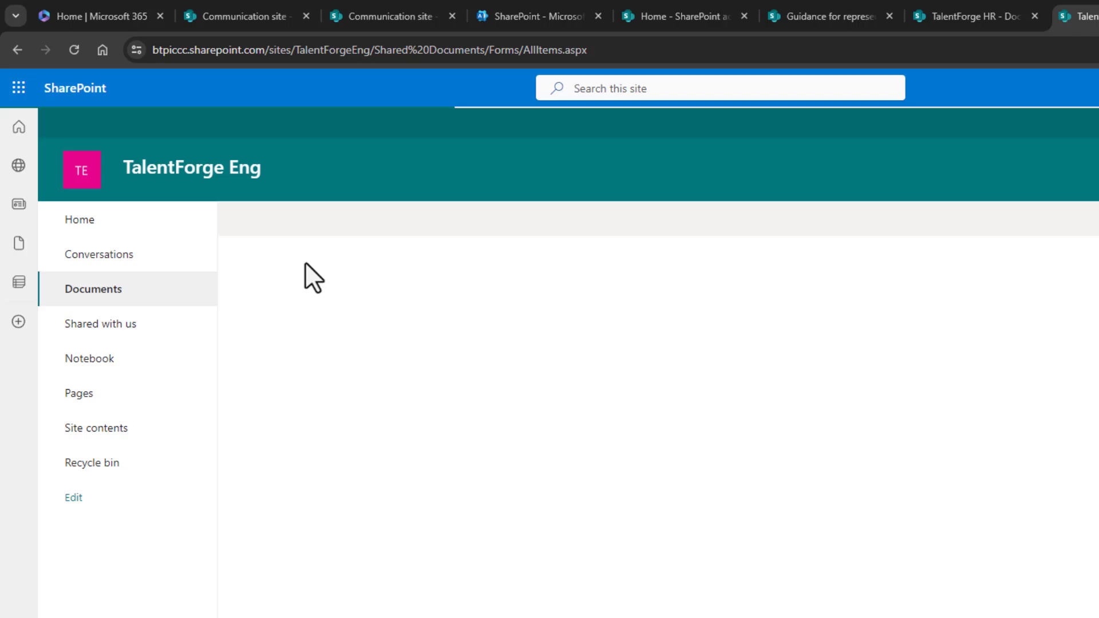
left_click(598, 50)
key("ctrl+c")
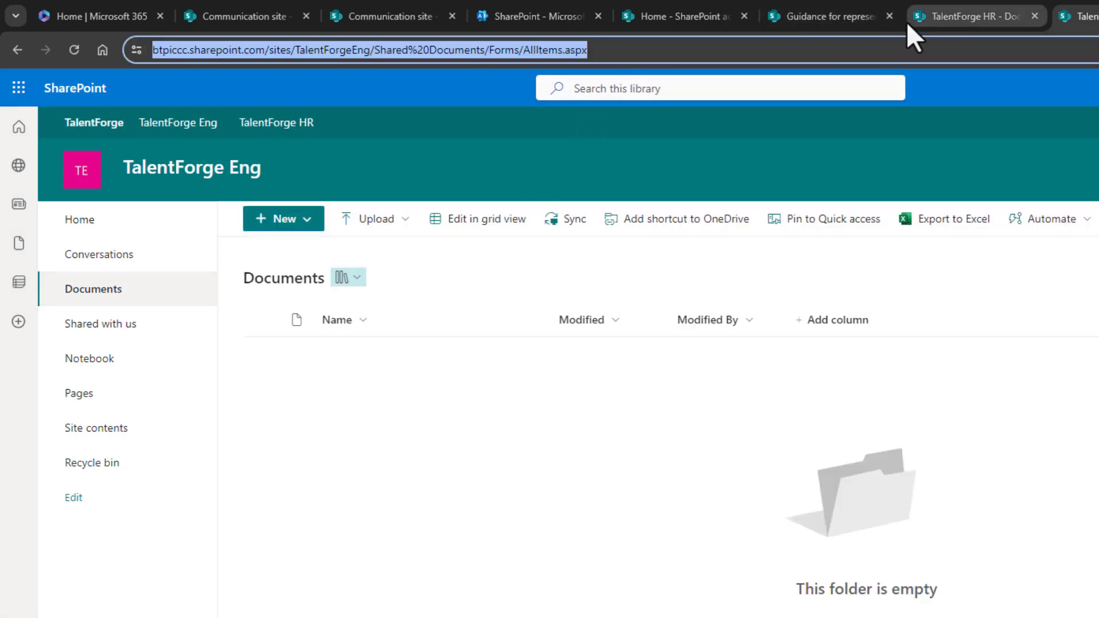
- Add a hub navigation link named 'Engineering Docs' pointing to the Eng document library
left_click(807, 17)
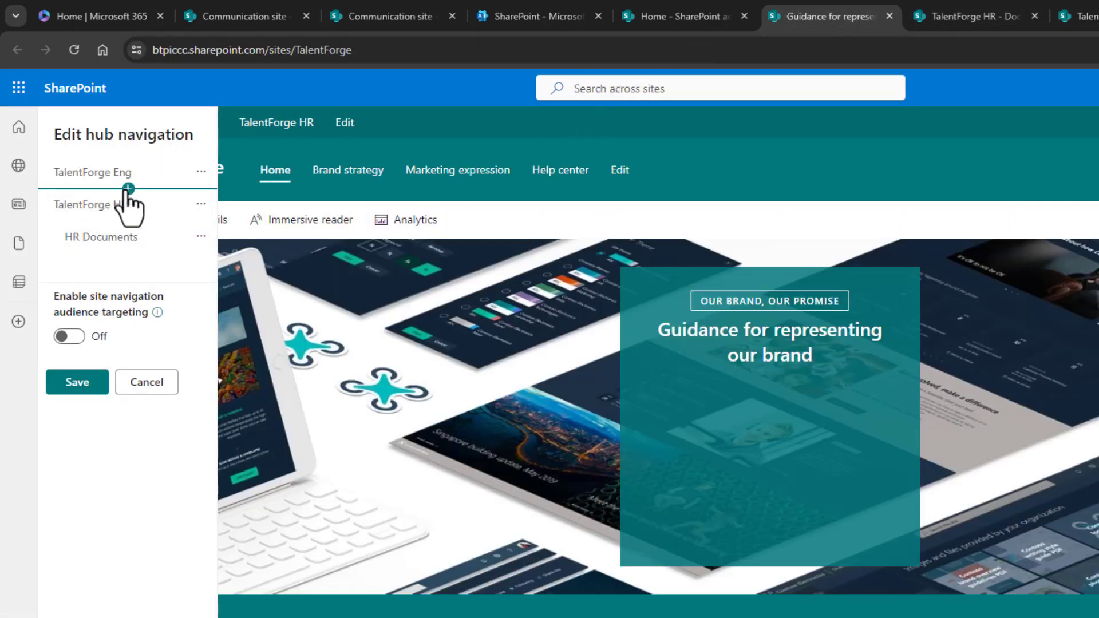
left_click(128, 188)
left_click(325, 217)
key("ctrl+v")
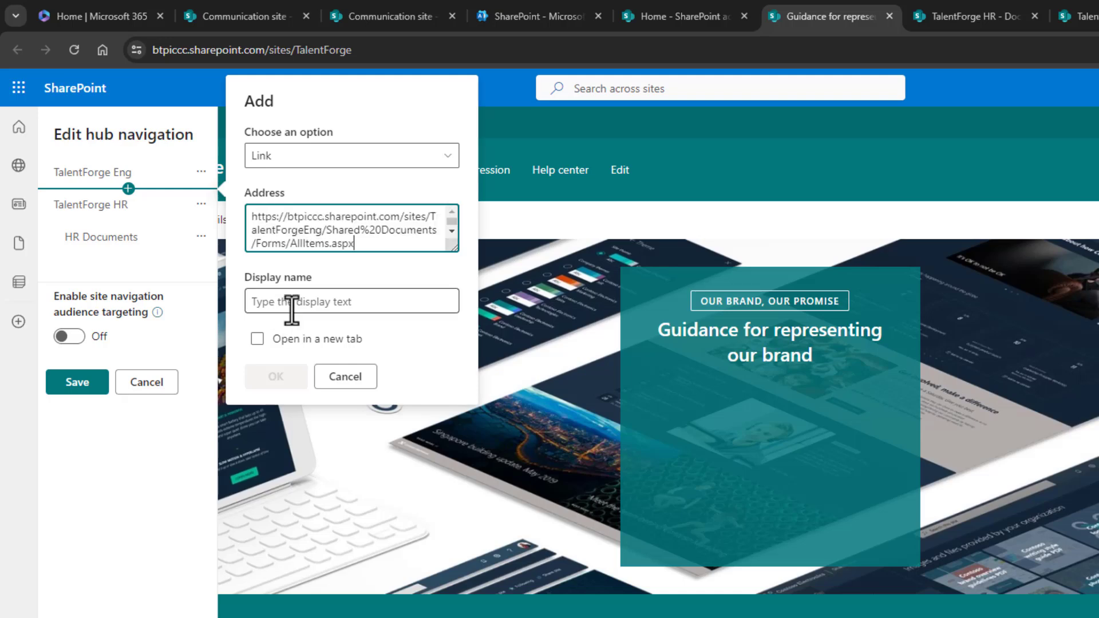
left_click(292, 306)
type("Engineering Docs")
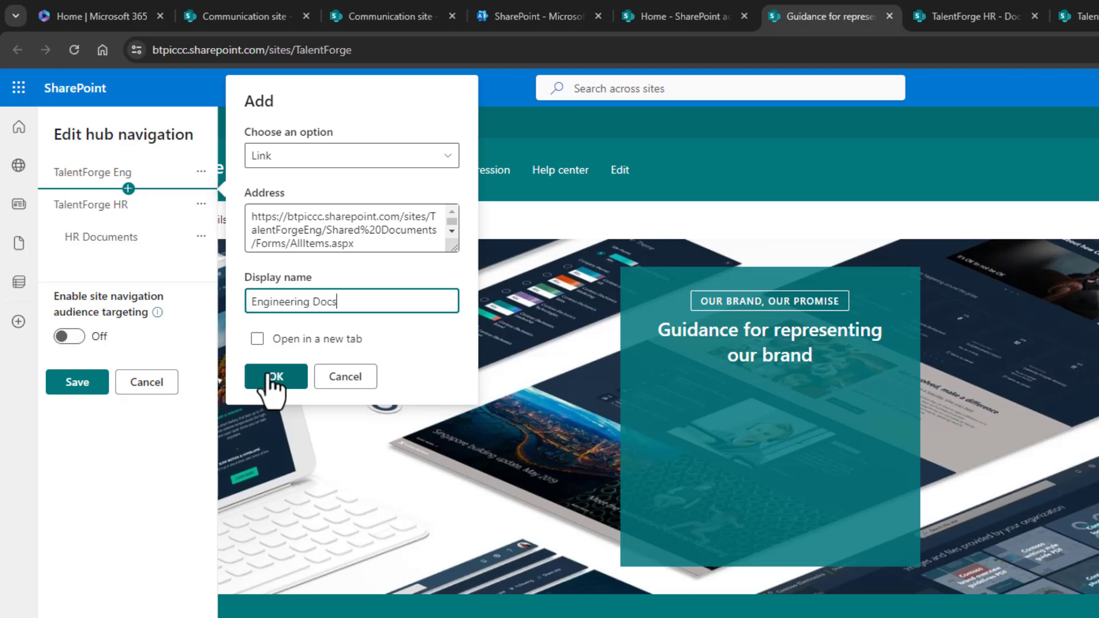
left_click(275, 376)
- Make Engineering Docs a sub link of TalentForge Eng, save the hub navigation, and check its links
left_click(202, 205)
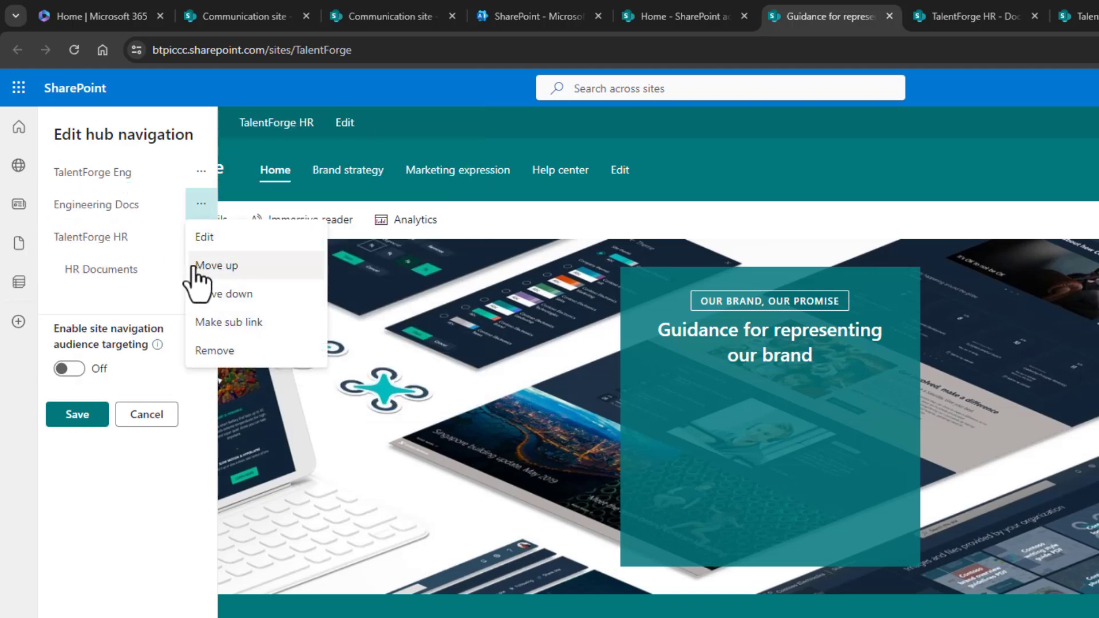
left_click(217, 320)
left_click(69, 421)
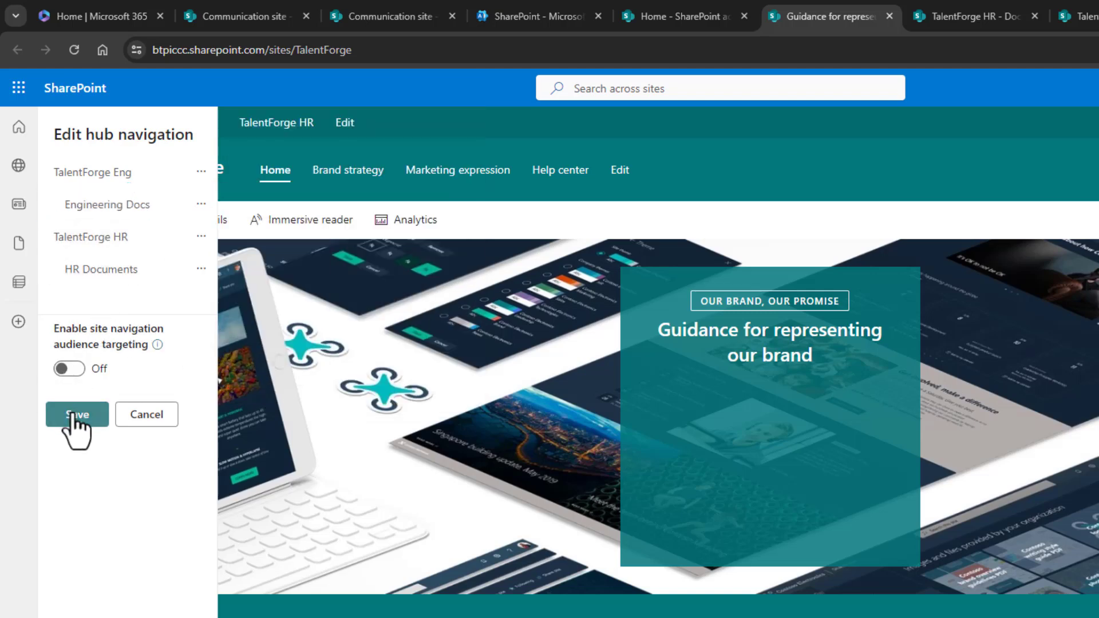
left_click(231, 120)
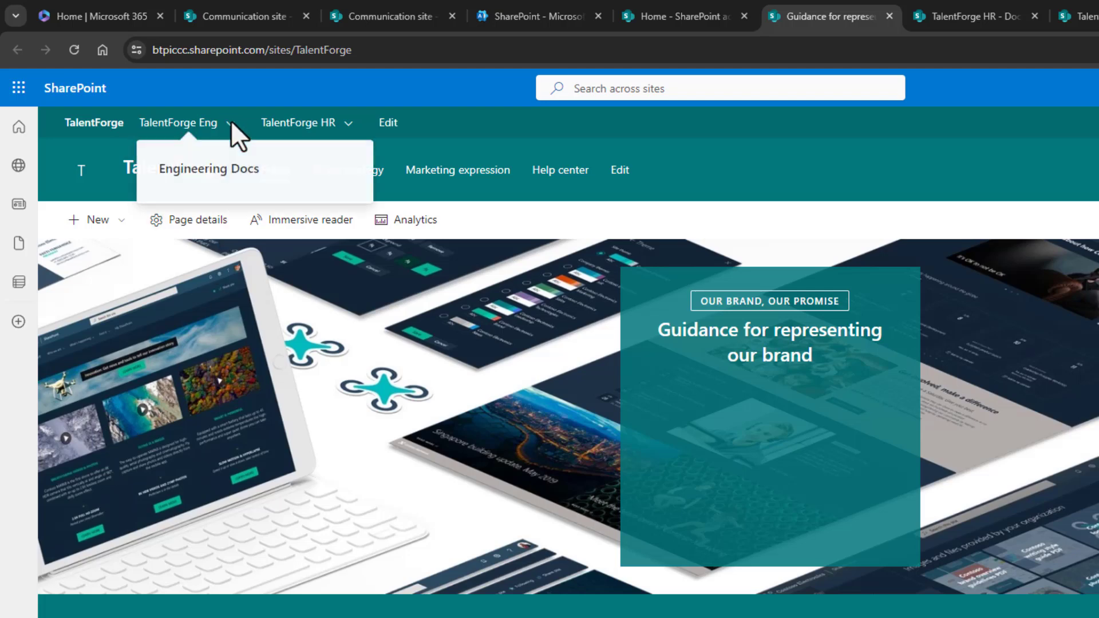
left_click(226, 169)
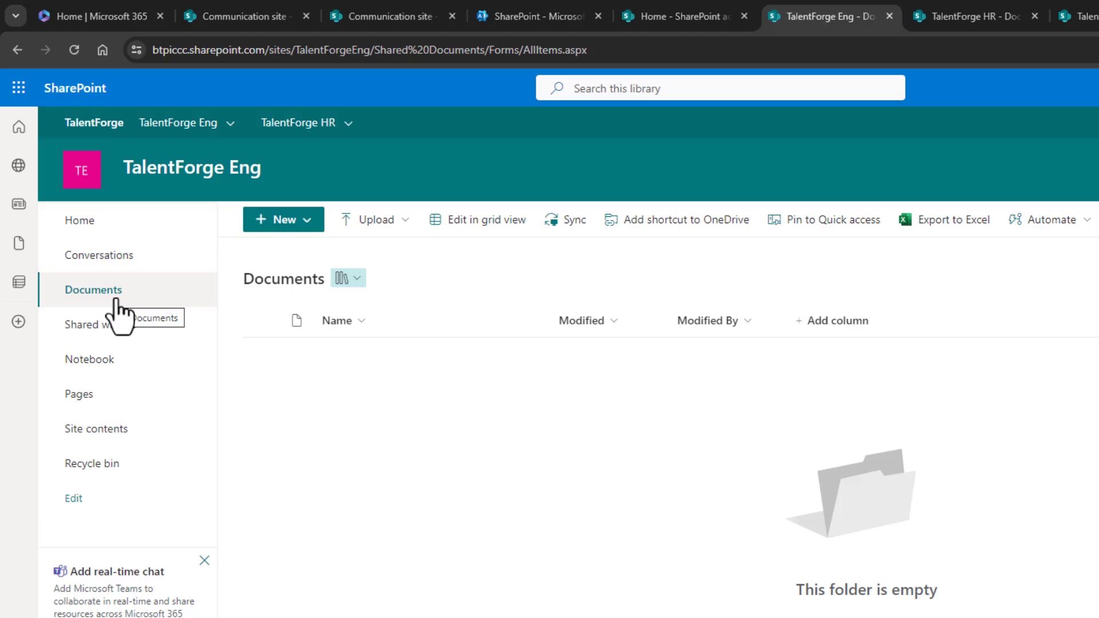
left_click(112, 131)
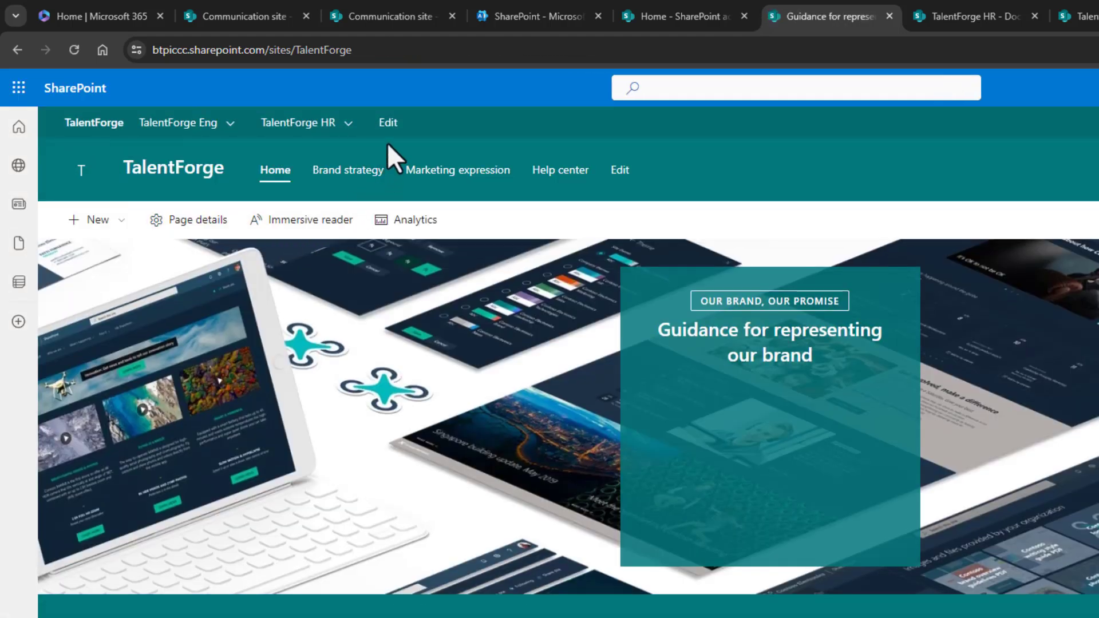
left_click(389, 125)
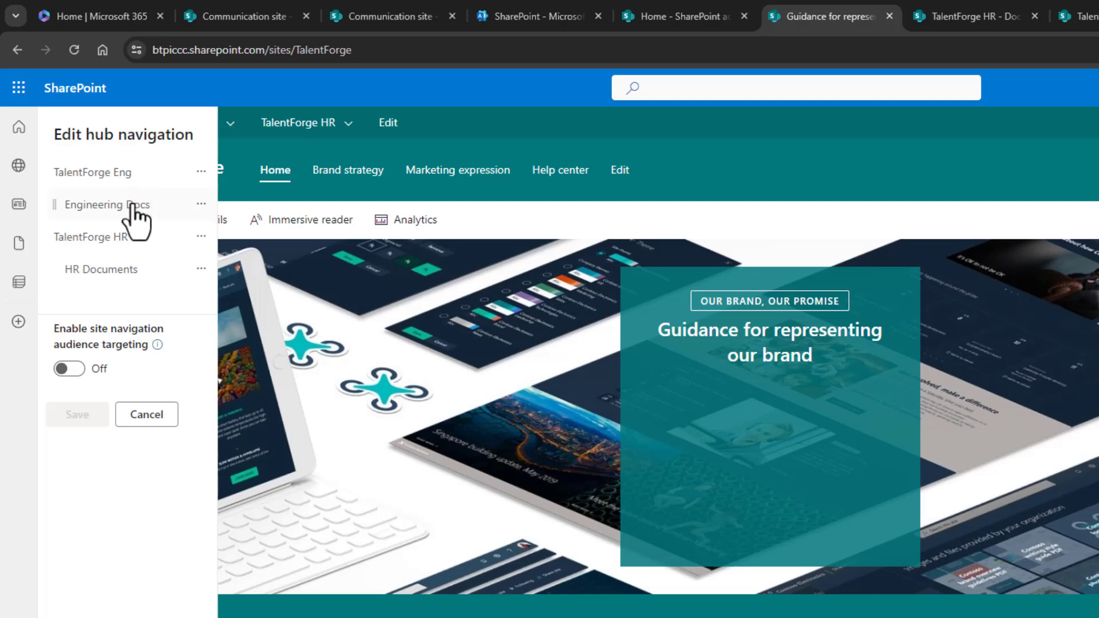
left_click(134, 221)
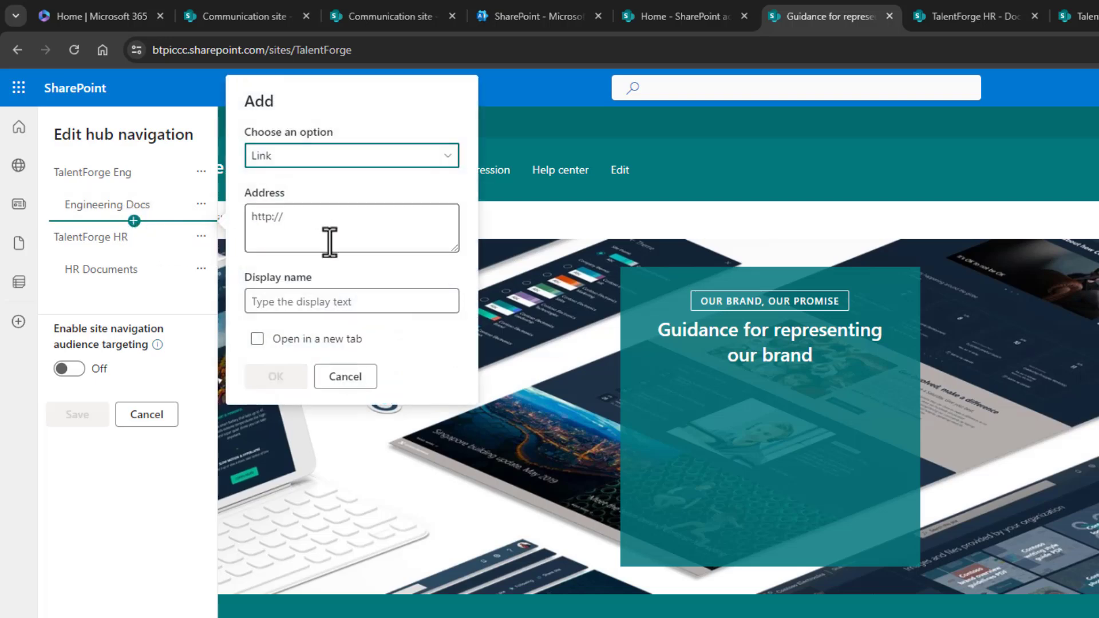
left_click(413, 162)
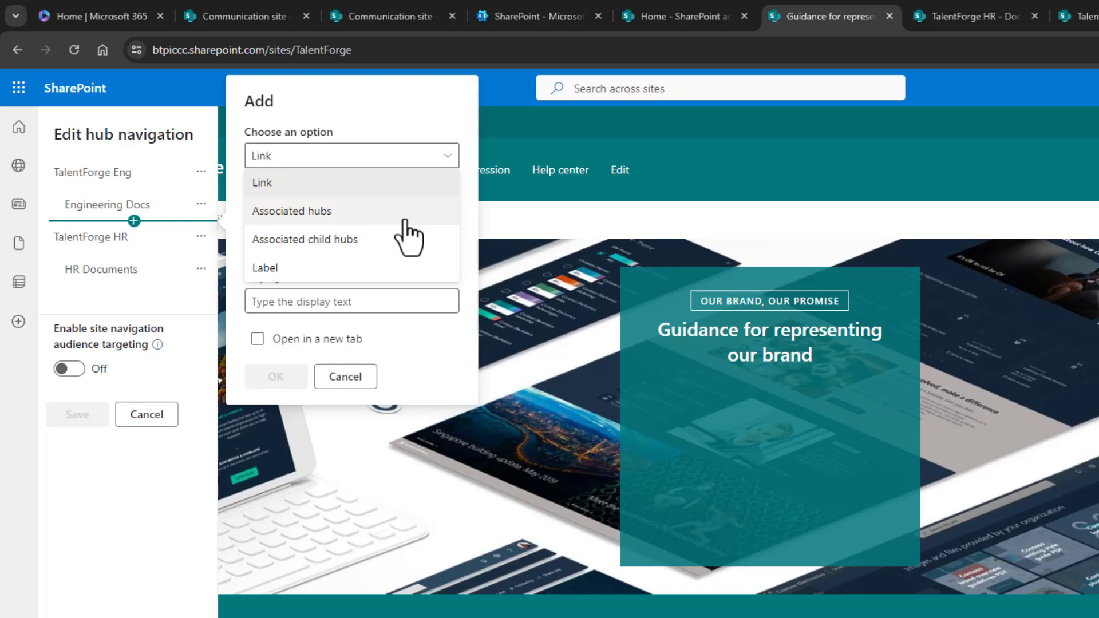
left_click(392, 329)
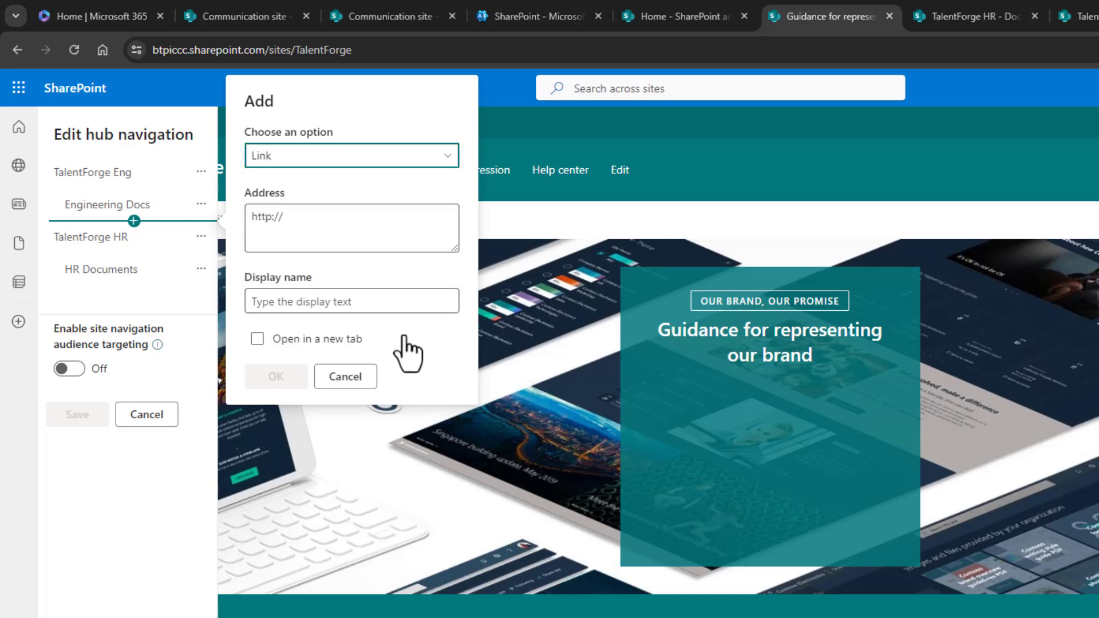
left_click(332, 379)
left_click(140, 415)
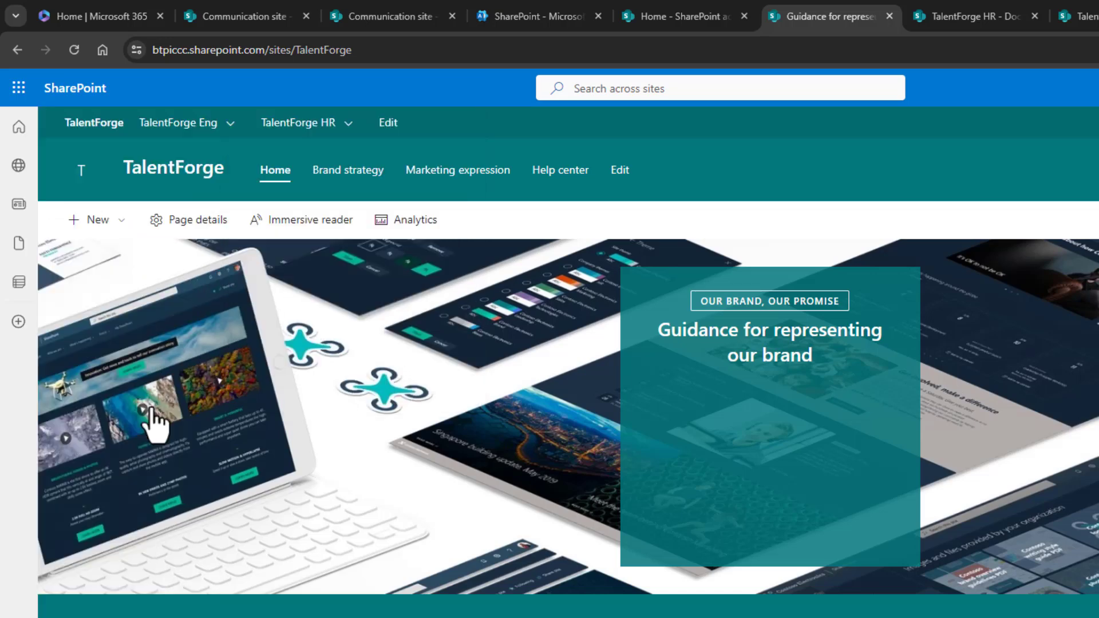
- Reload the TalentForge HR Documents library so the Eng and HR hub dropdowns appear
mouse_move(341, 129)
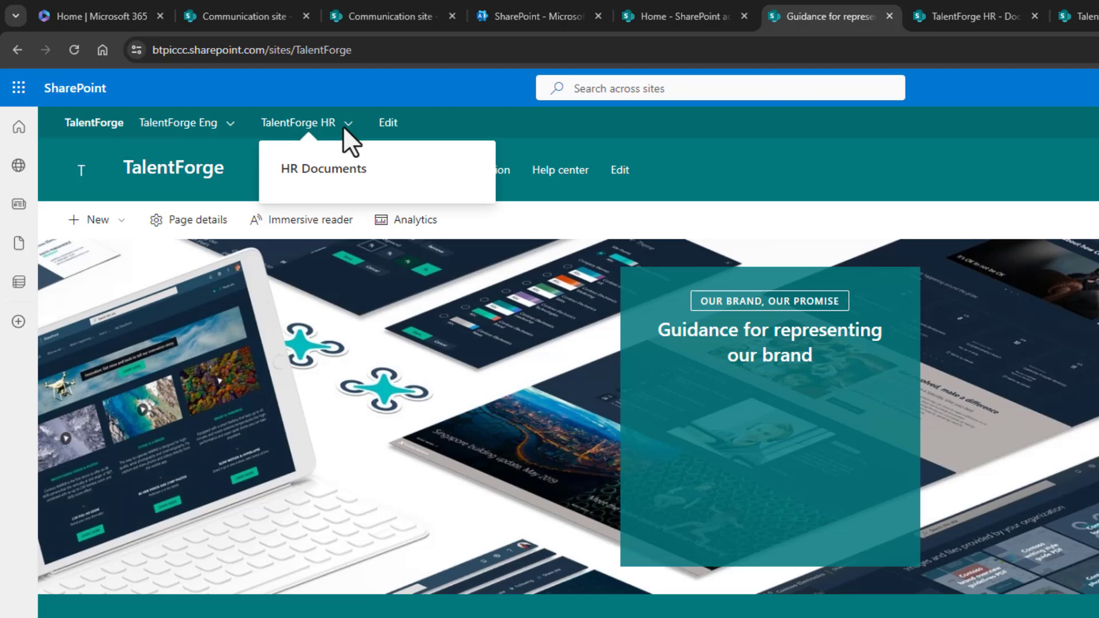
left_click(969, 23)
left_click(79, 48)
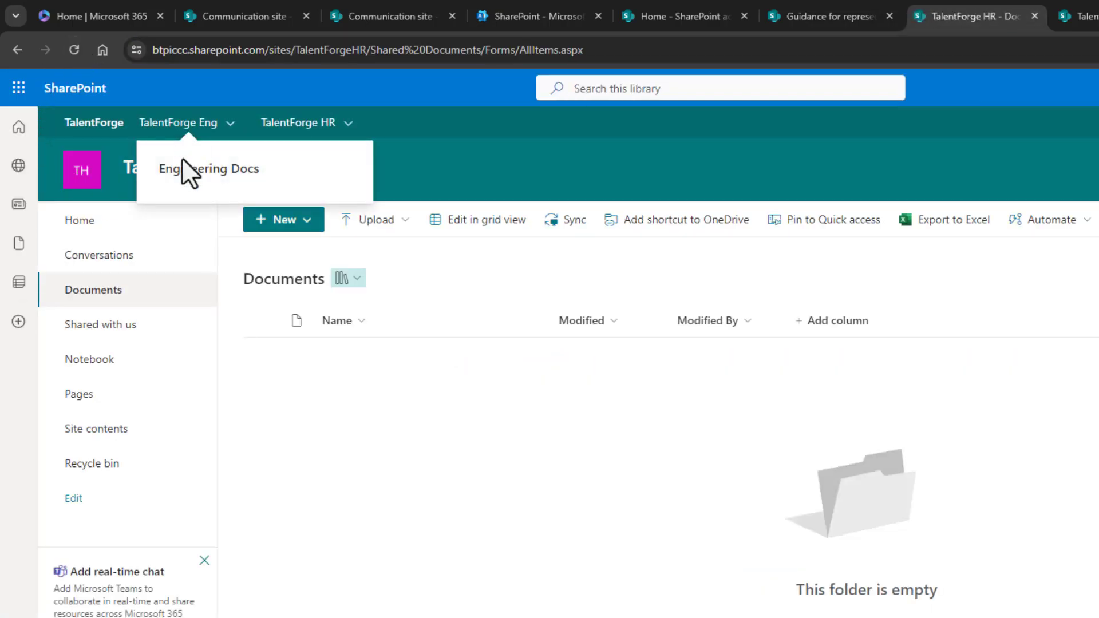
mouse_move(302, 126)
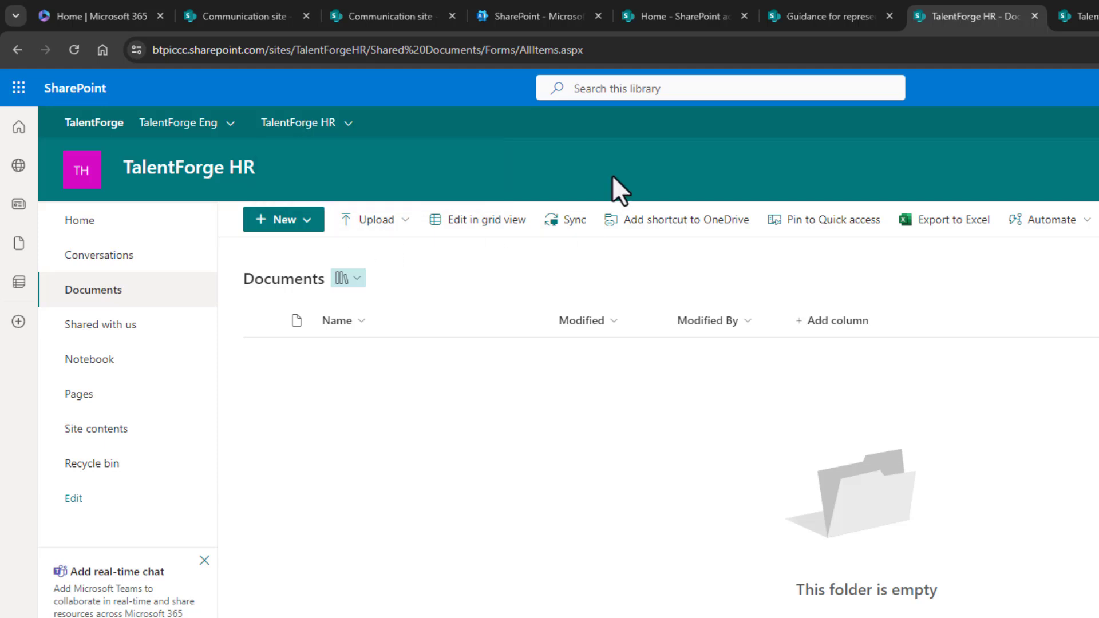